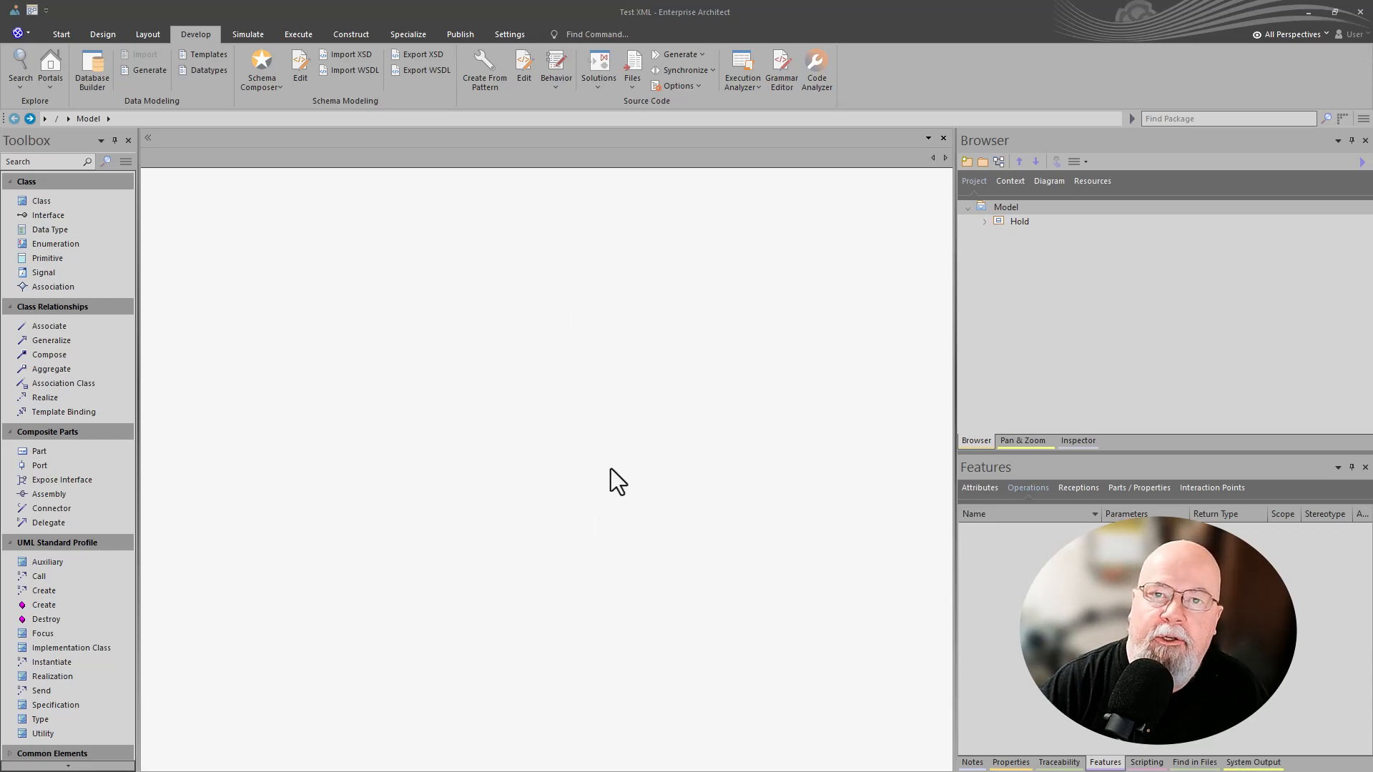
Add a new root node named Learning to the project, collapse the Model node and select Learning.
click(1057, 256)
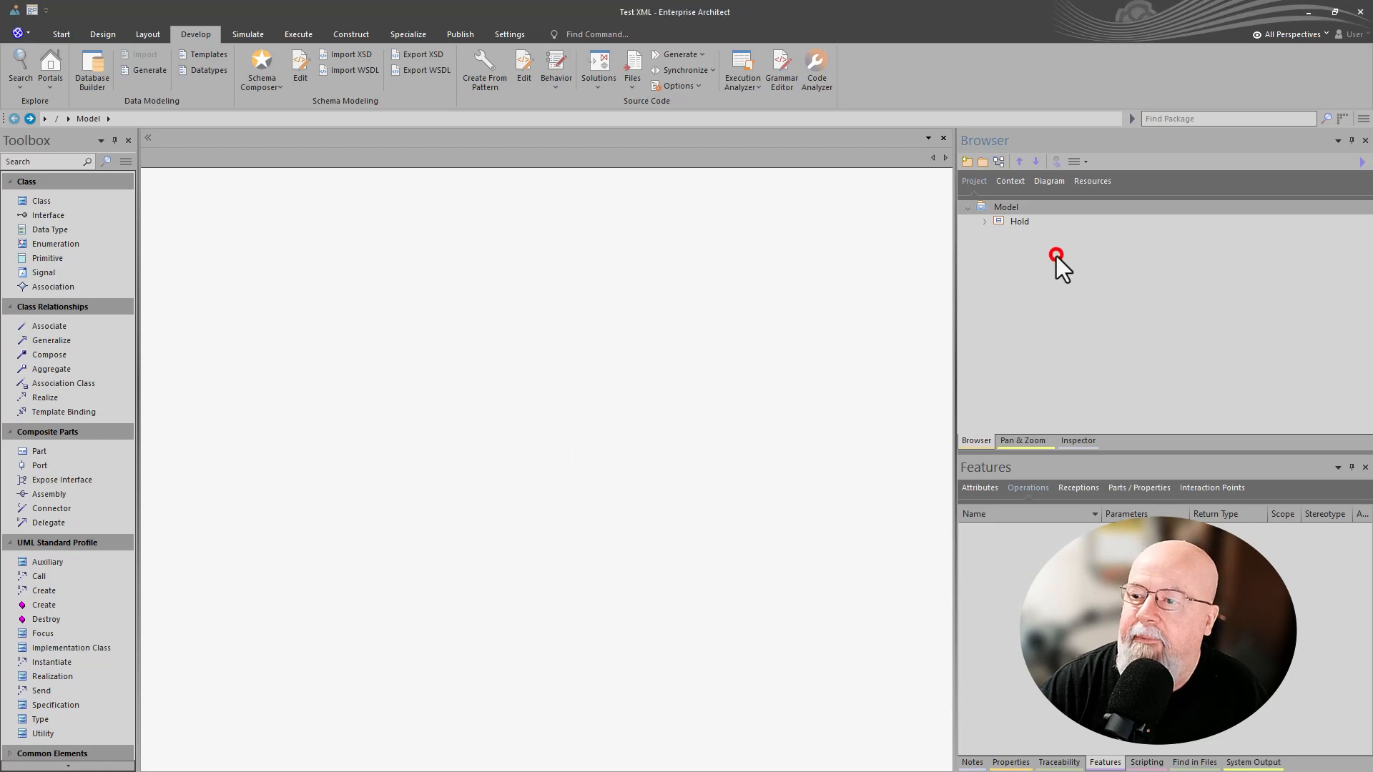
click(997, 220)
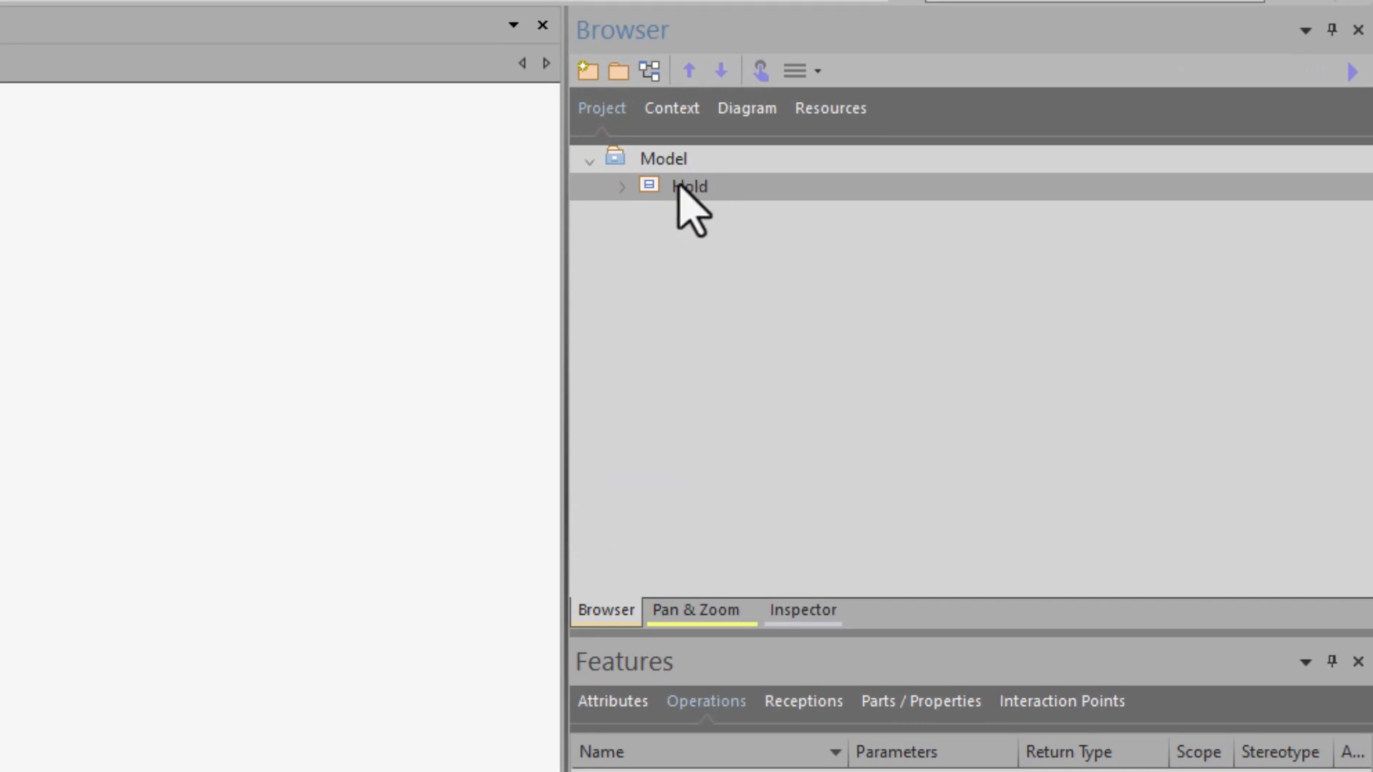
click(661, 159)
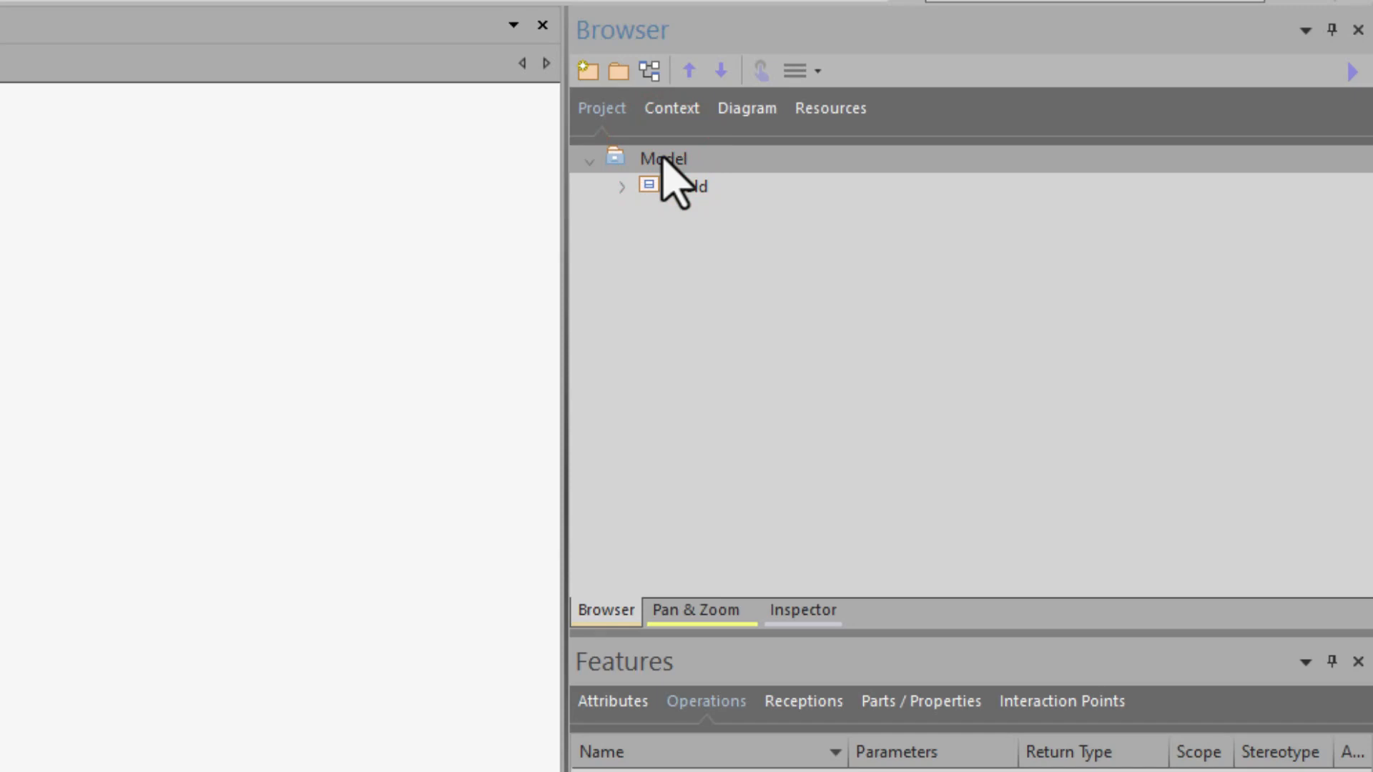
right_click(662, 159)
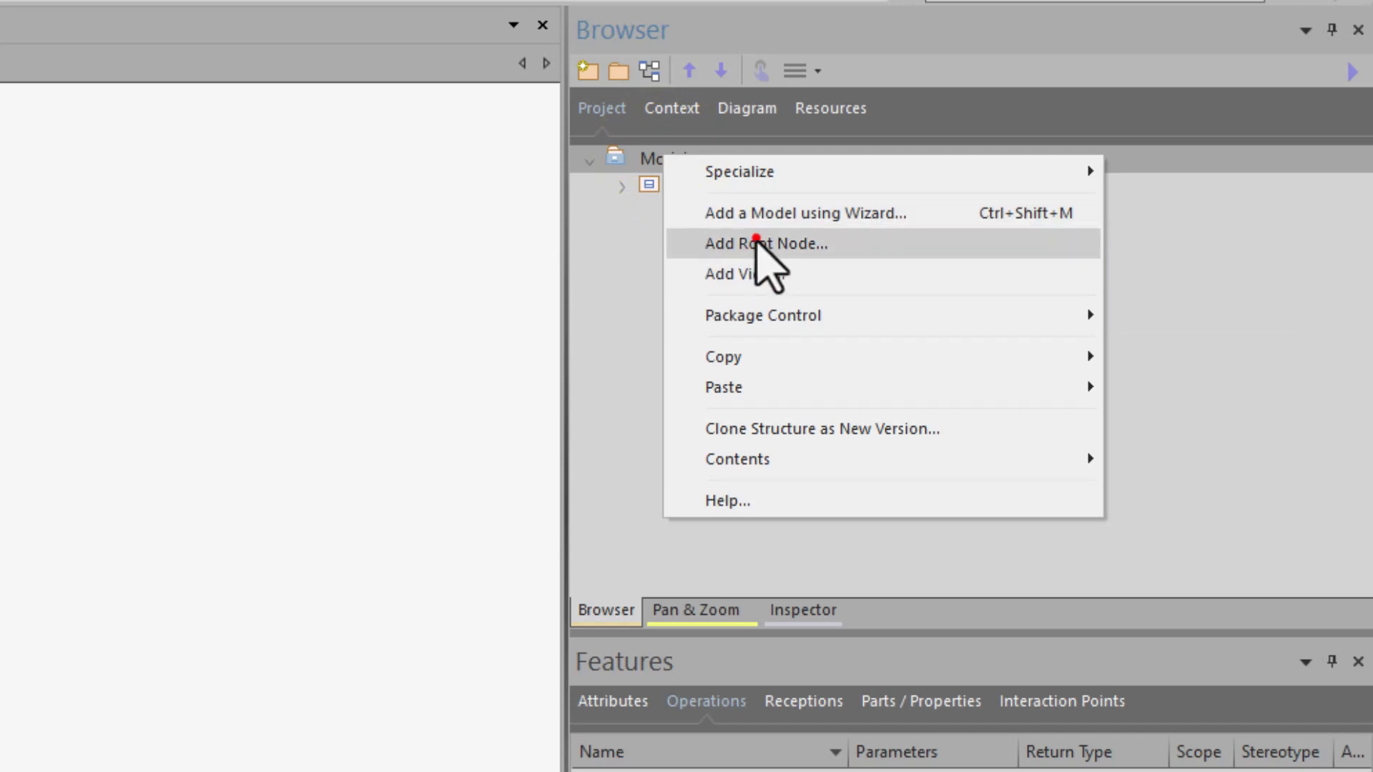
click(755, 243)
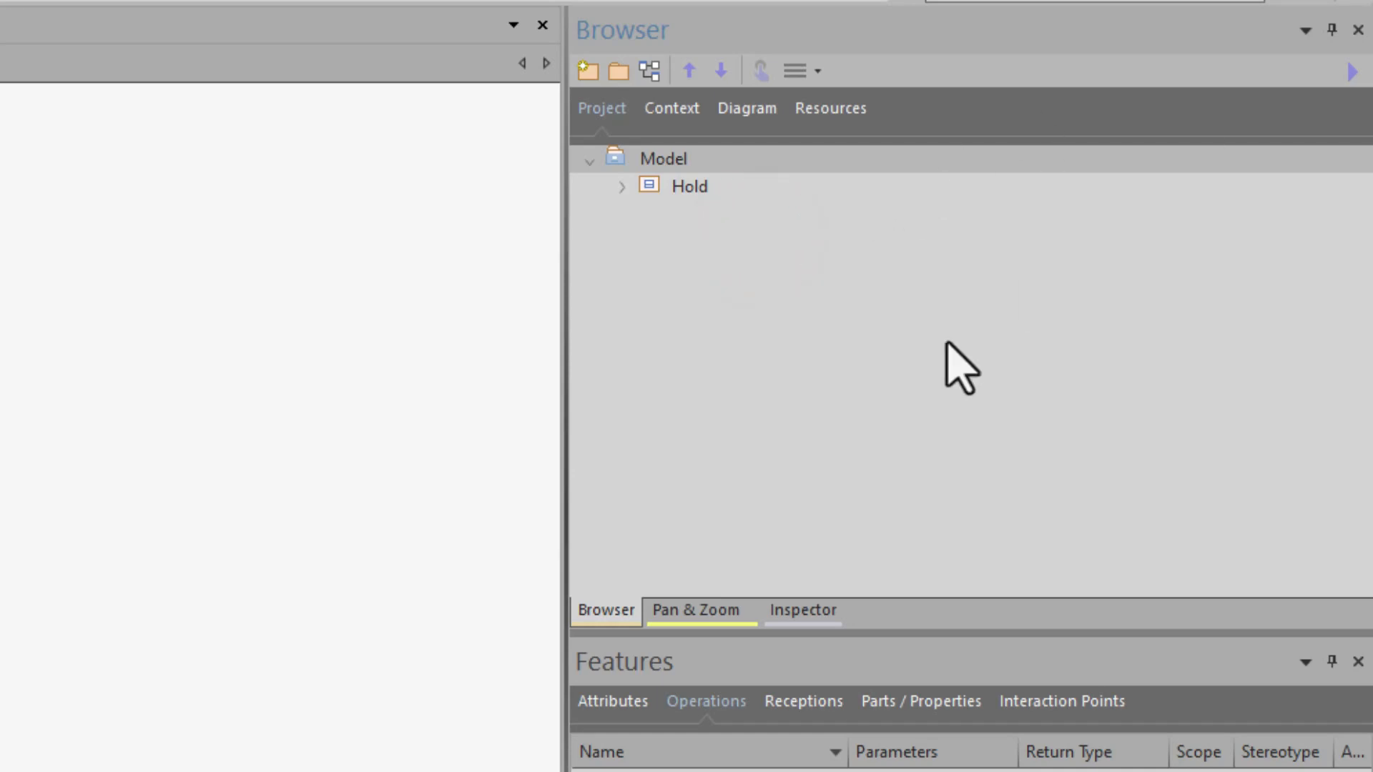
drag(426, 459, 487, 277)
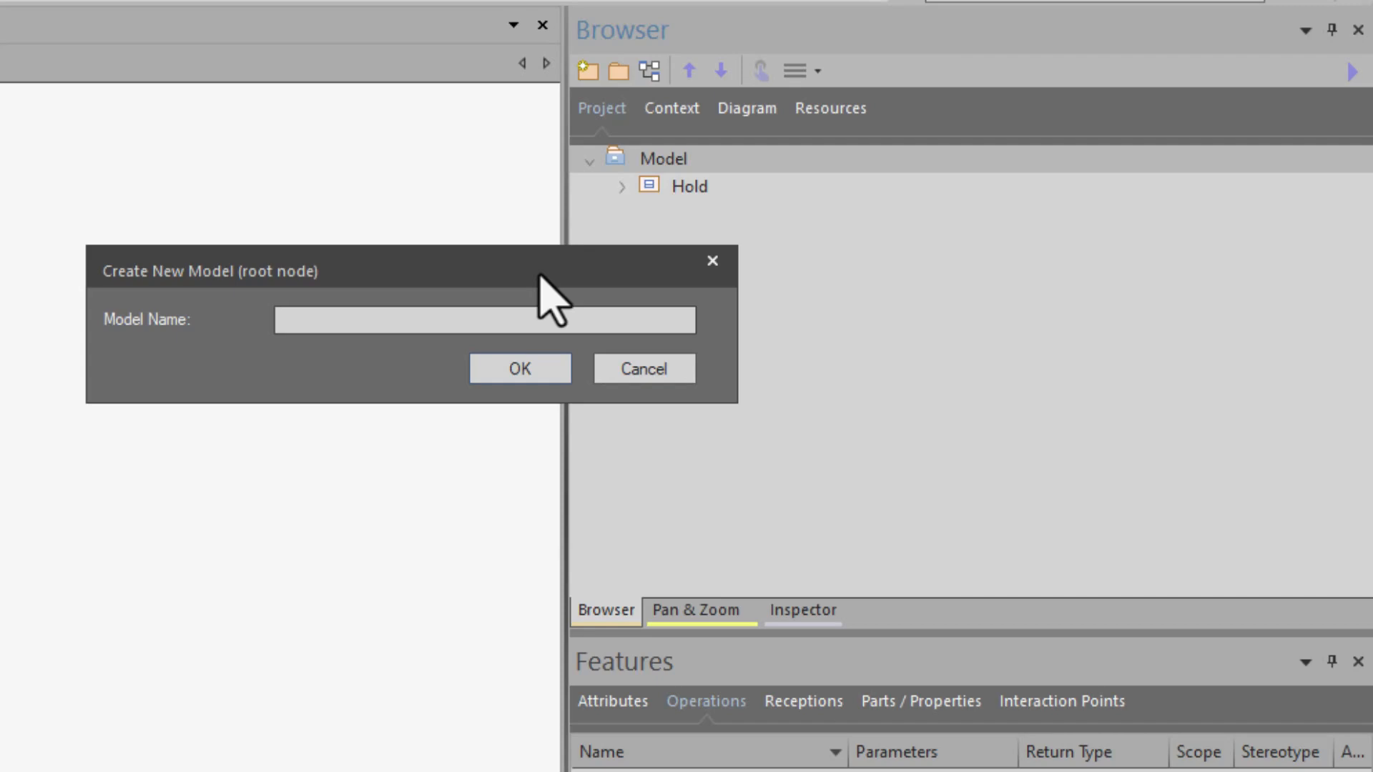
text(Learning)
key(Return)
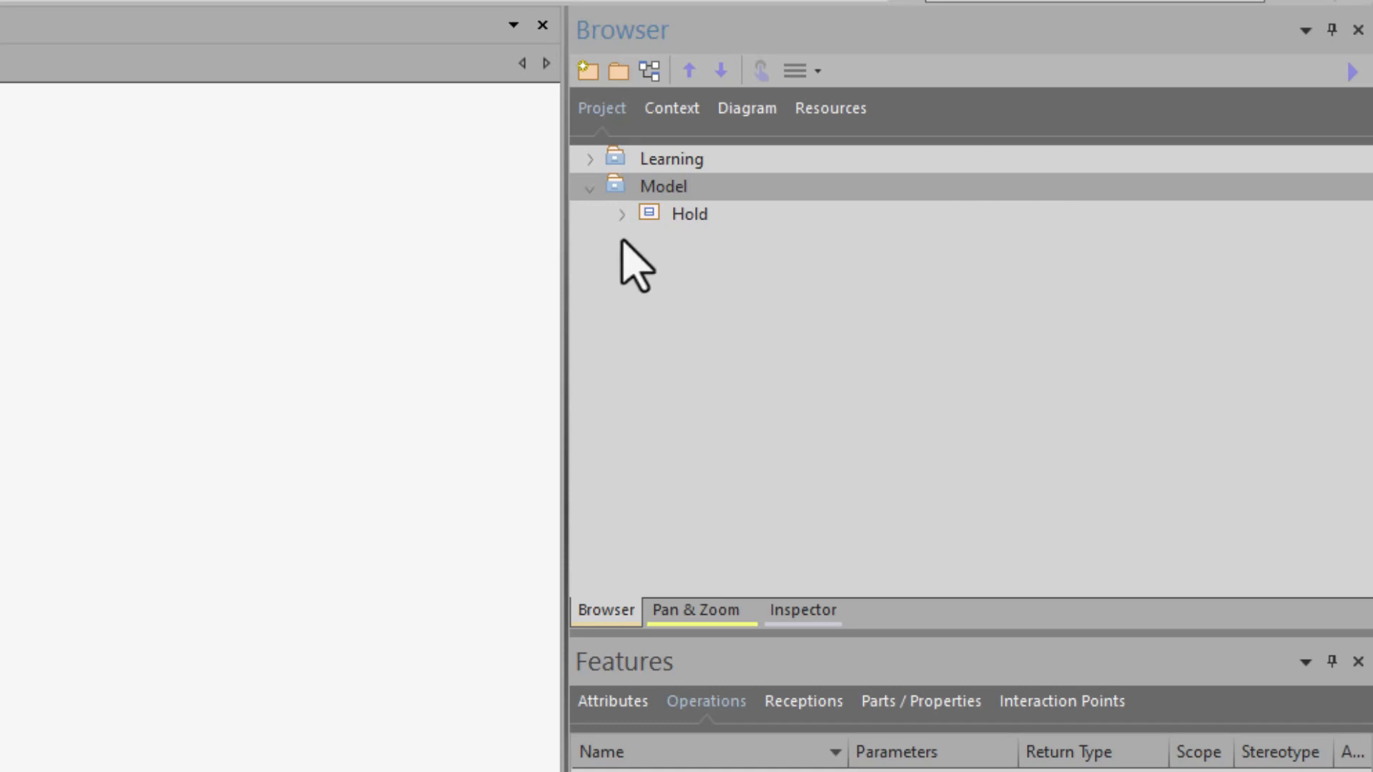
click(589, 187)
click(654, 160)
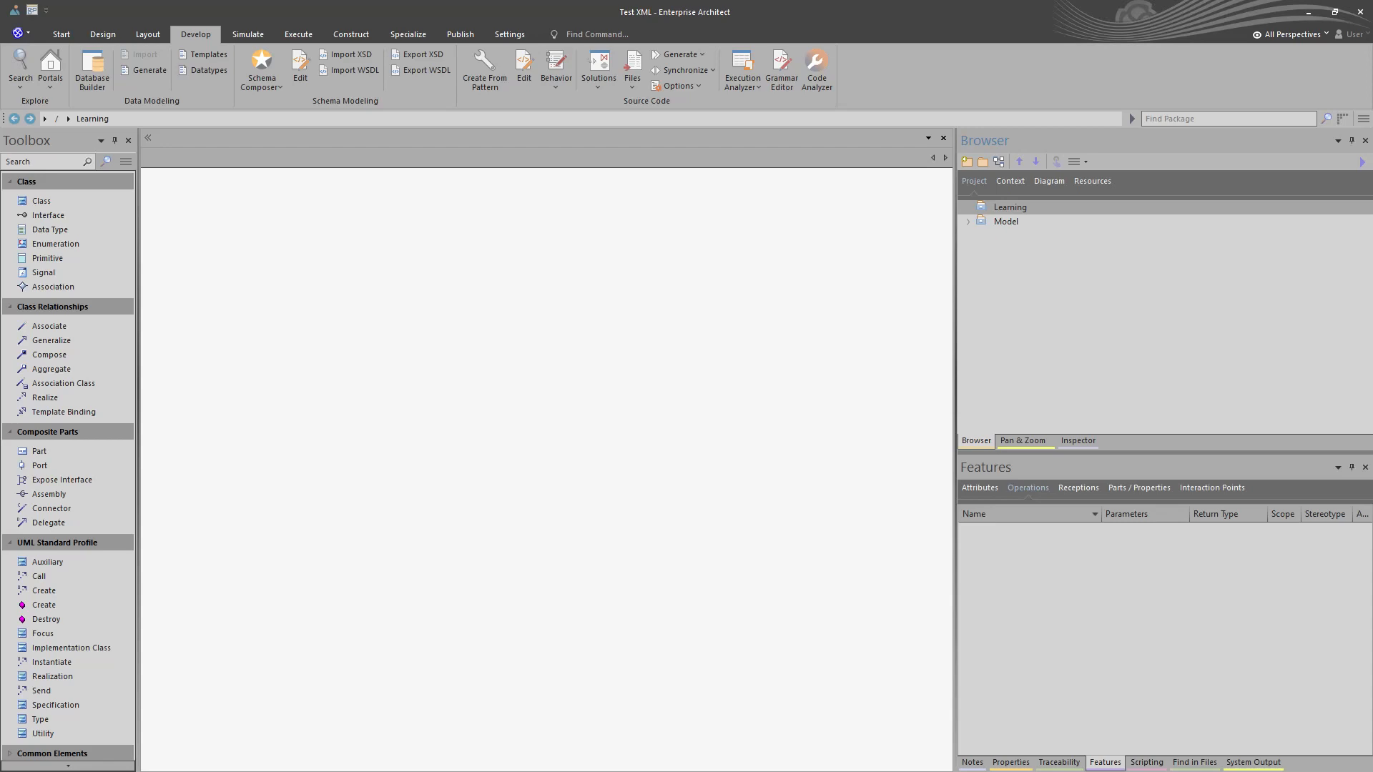
With the Learning root node selected, review the available source code file import options.
click(361, 256)
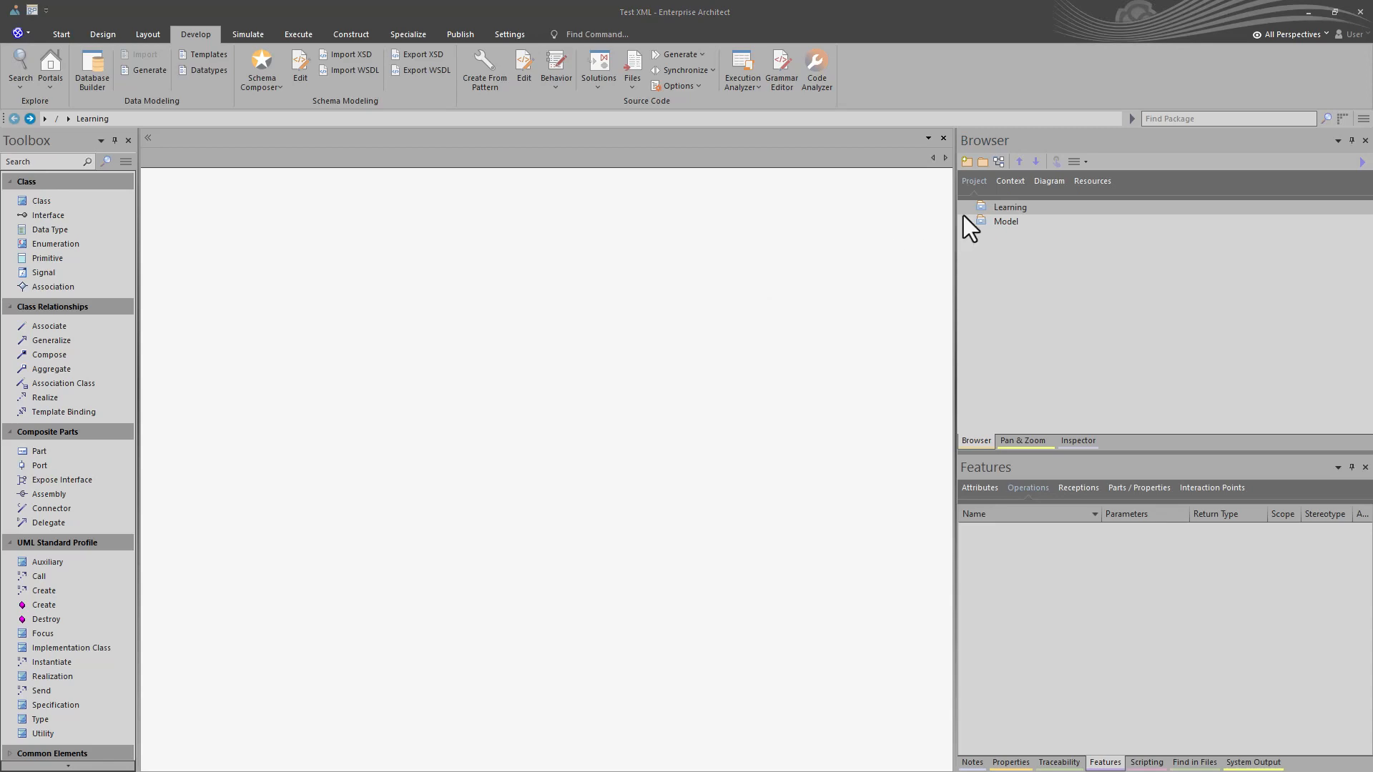
click(991, 208)
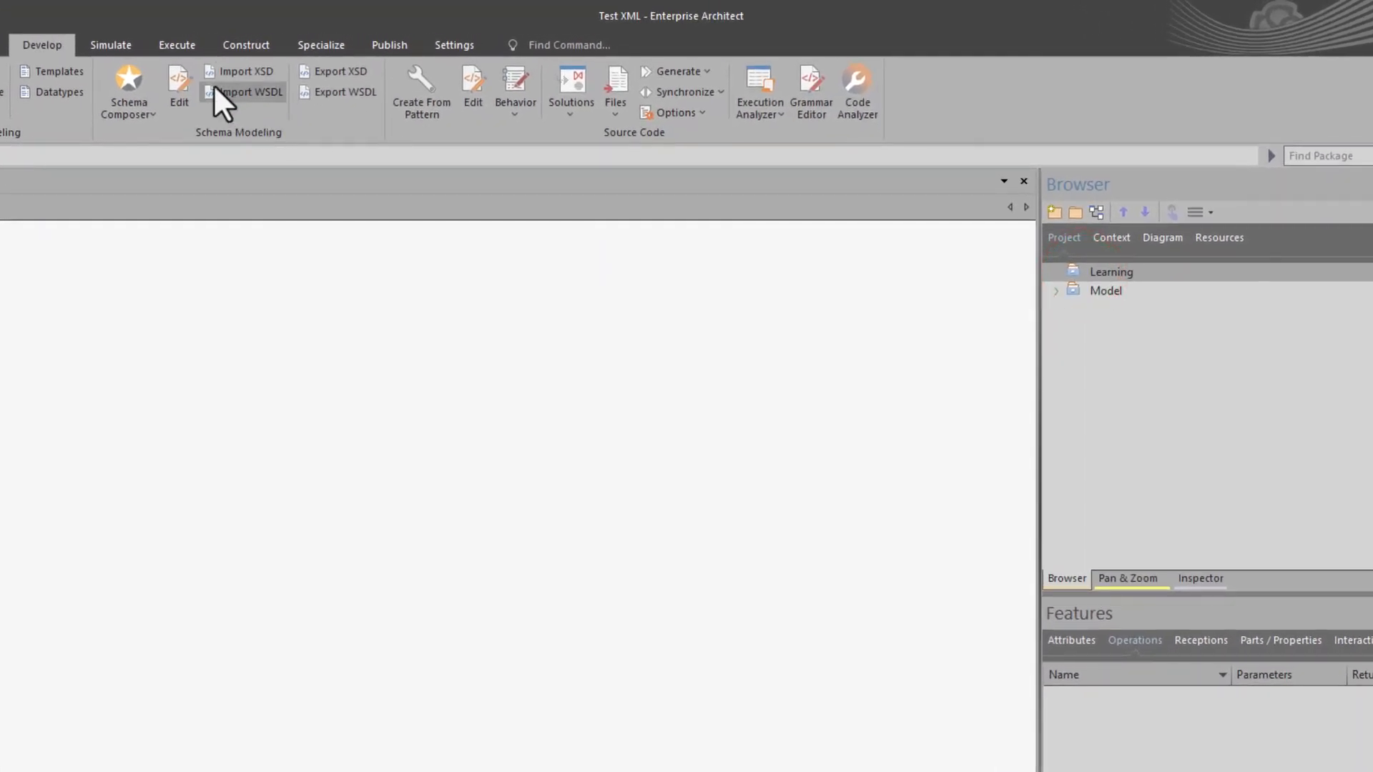
click(29, 41)
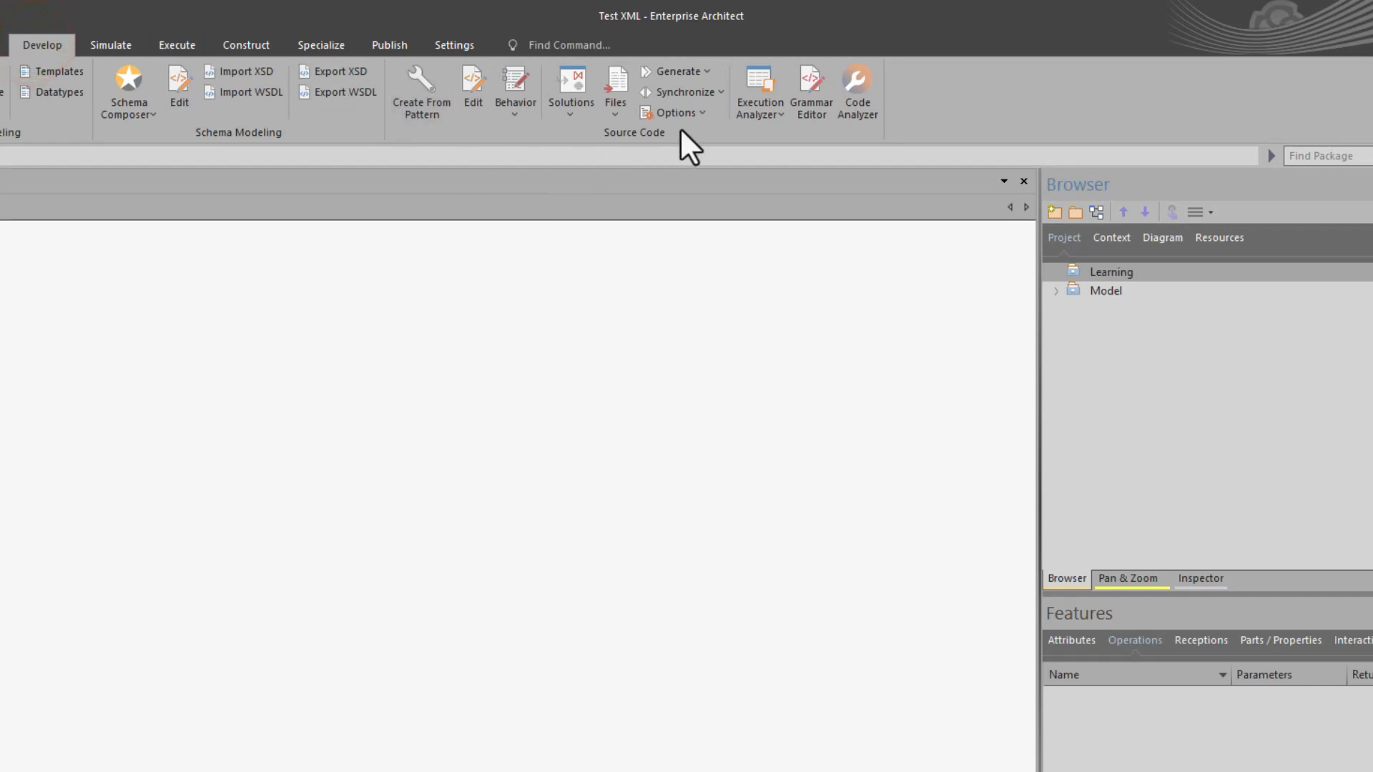
click(616, 113)
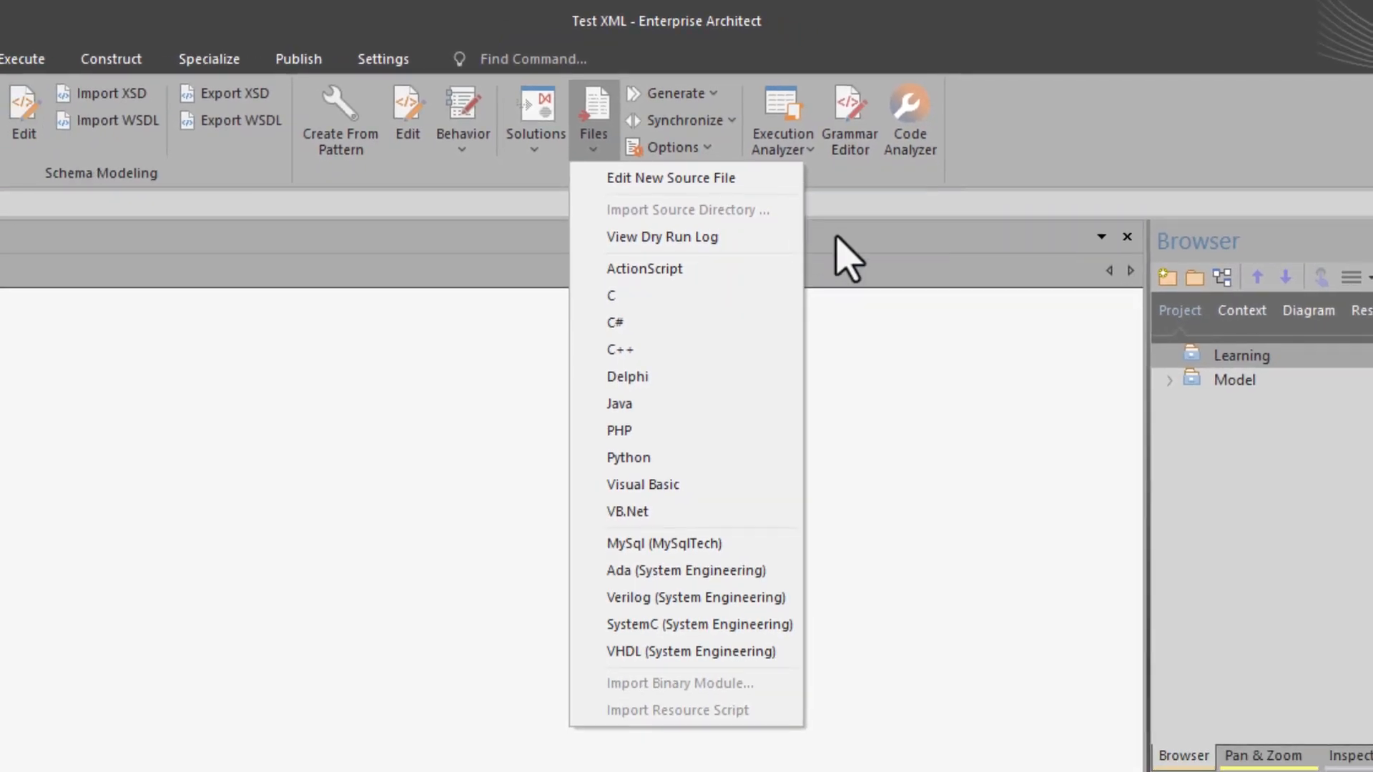
Create a package named App under the Learning root node with Package Only as its initial content.
click(1207, 354)
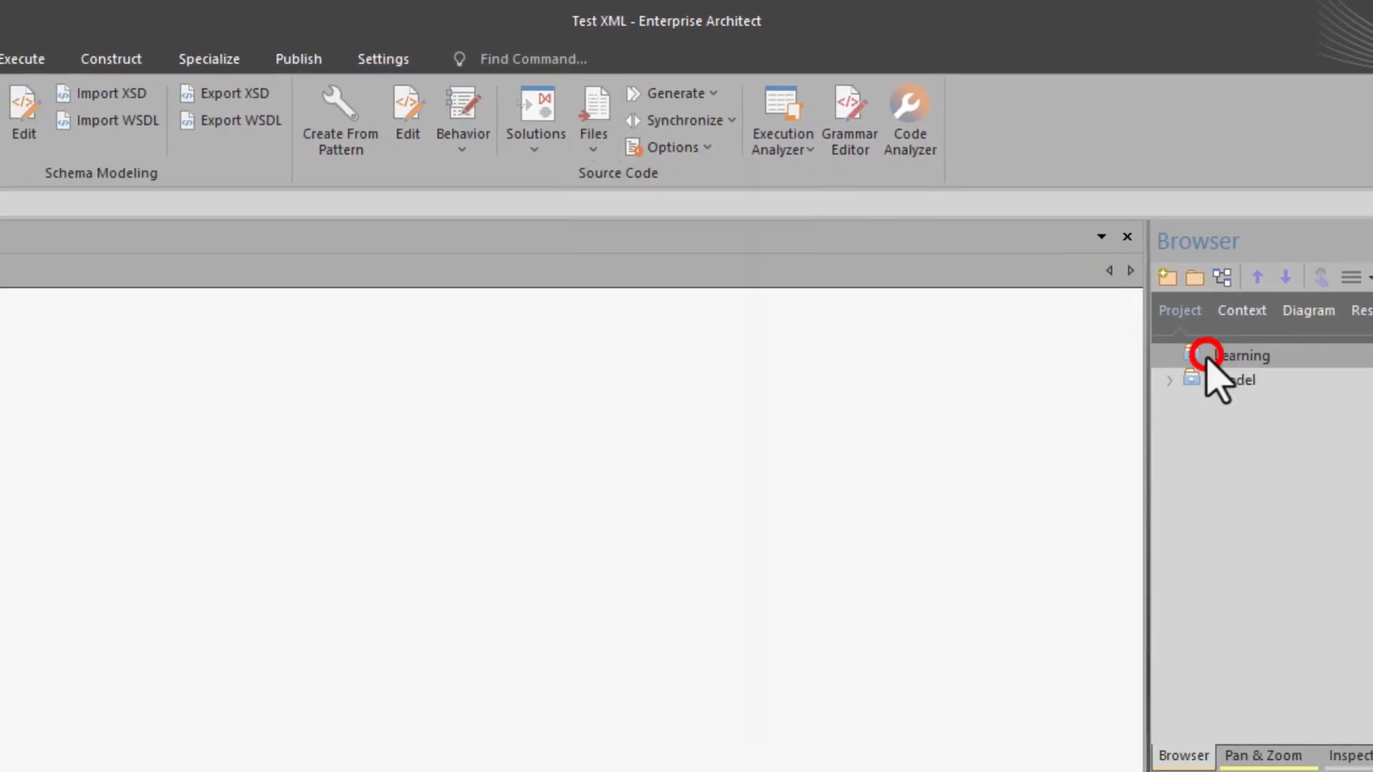
click(1194, 277)
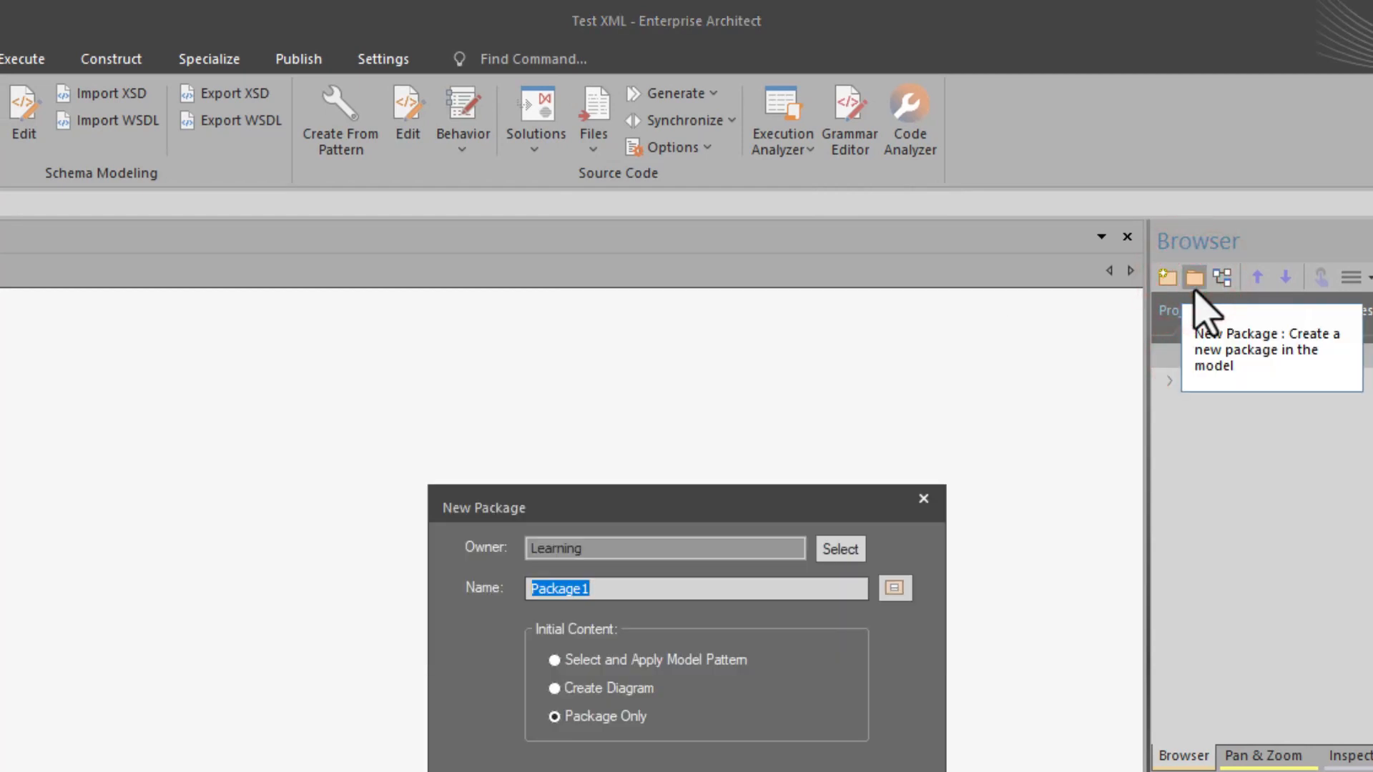
text(C)
text(pp)
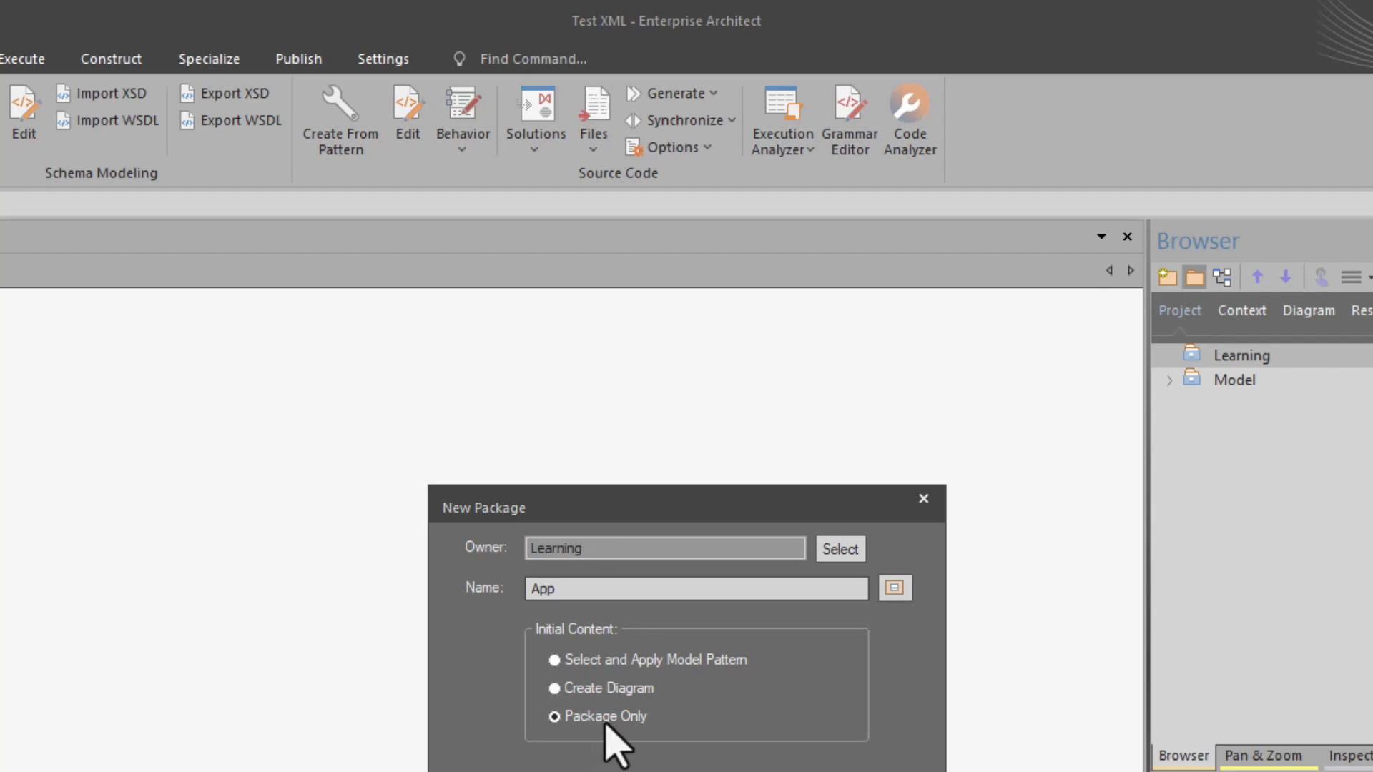
click(653, 771)
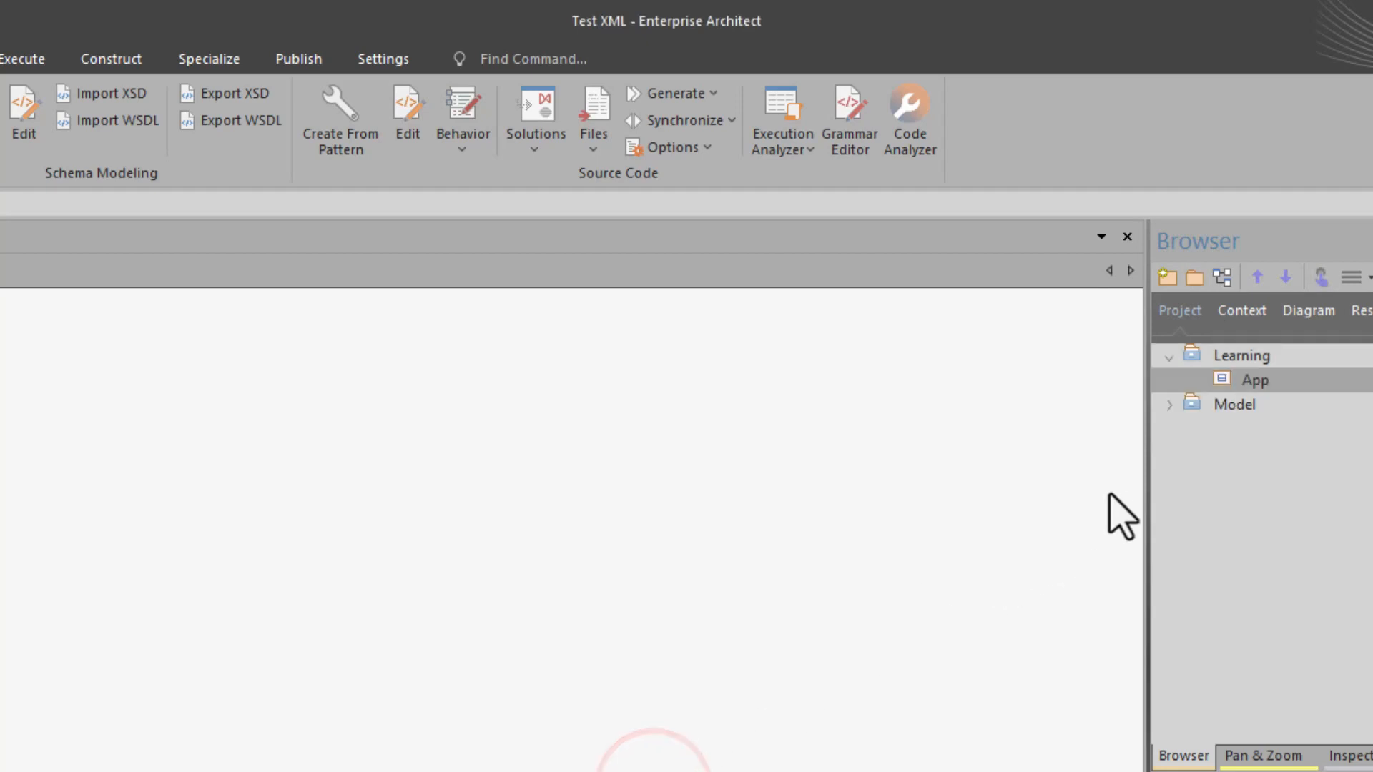
Import the C# source directory G:\Demo Repo\cSharp\CarApp into the App package, making that package a namespace root.
click(1243, 377)
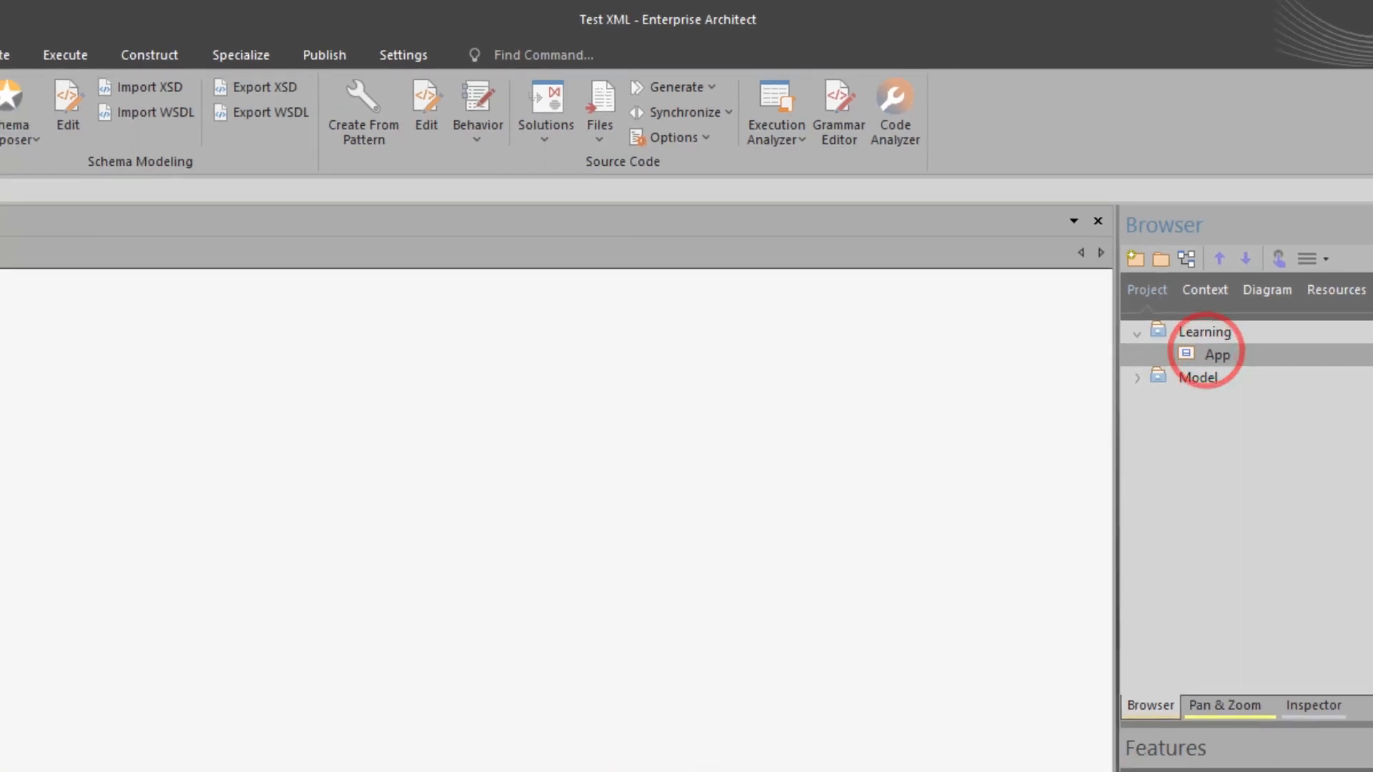
click(49, 45)
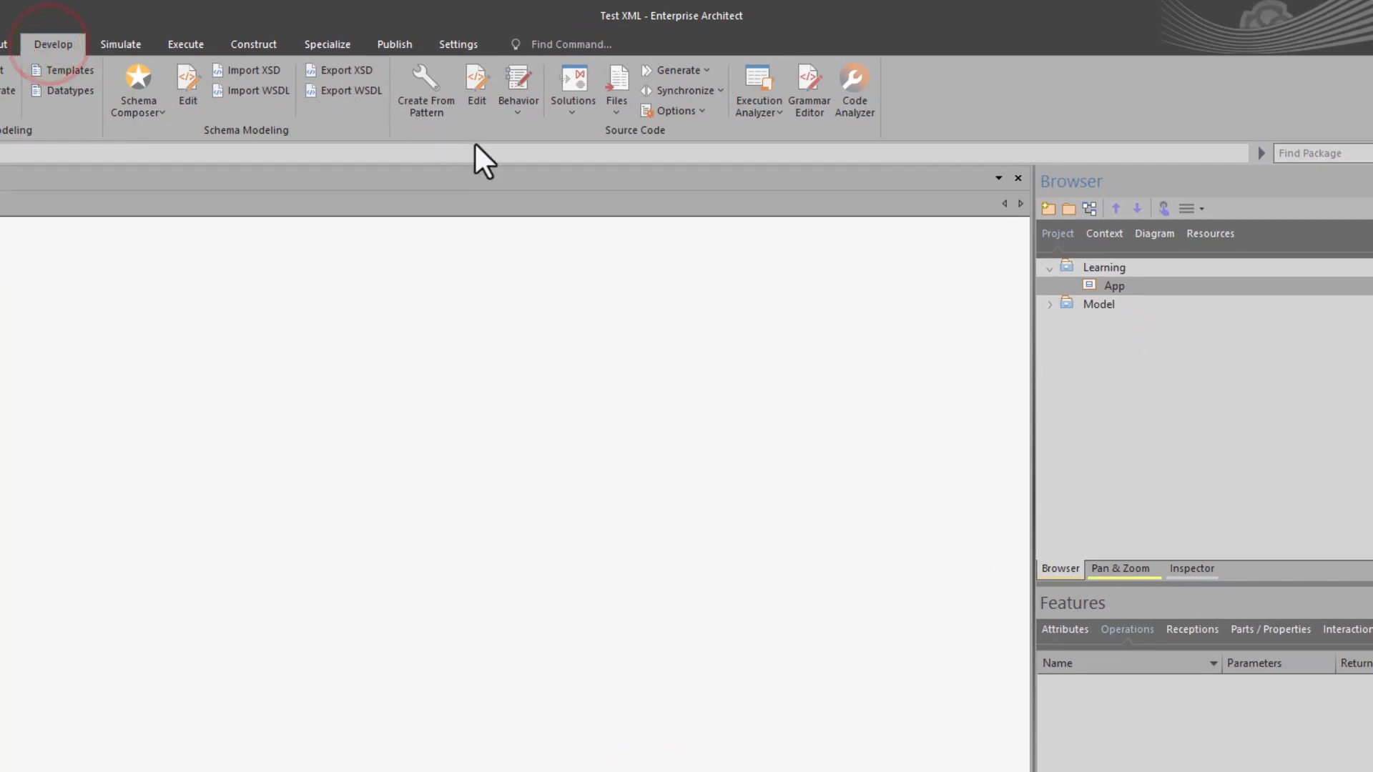
click(616, 108)
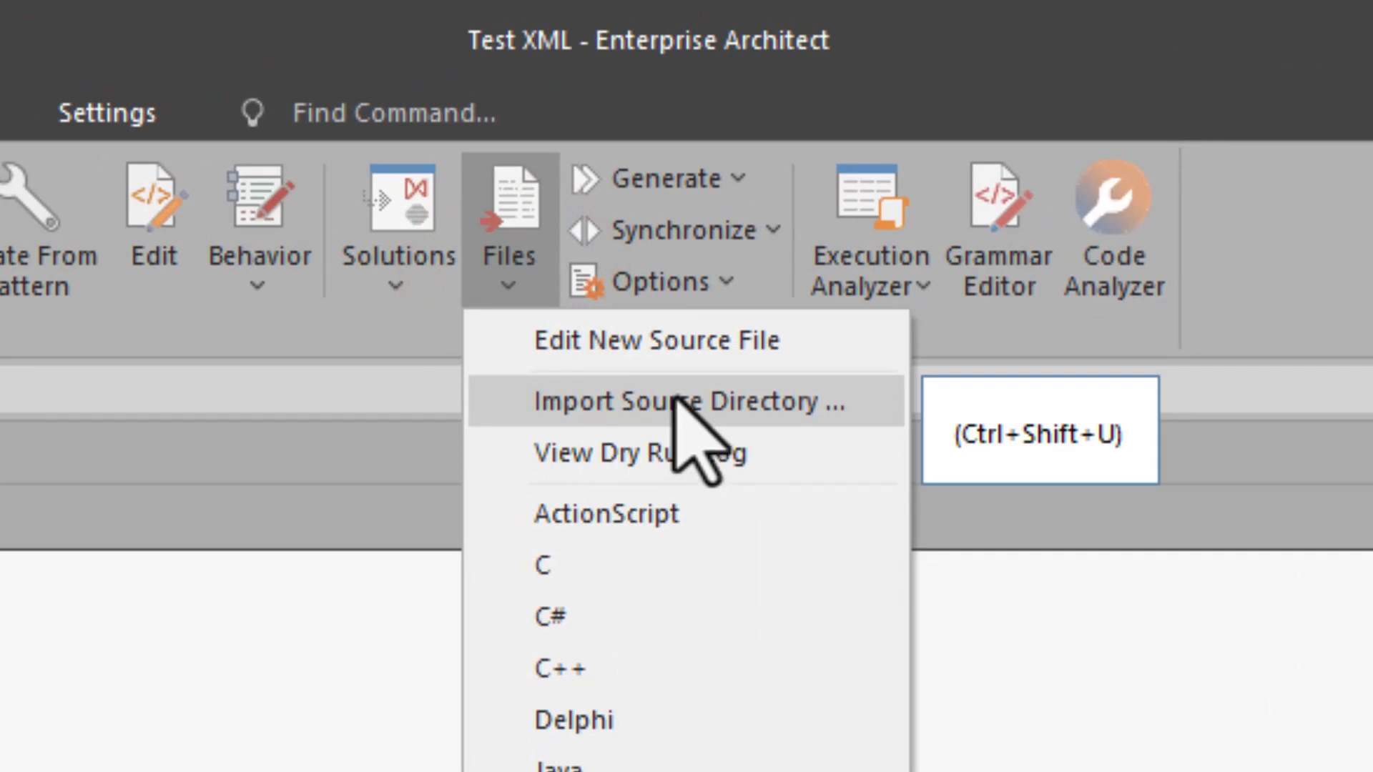
click(674, 397)
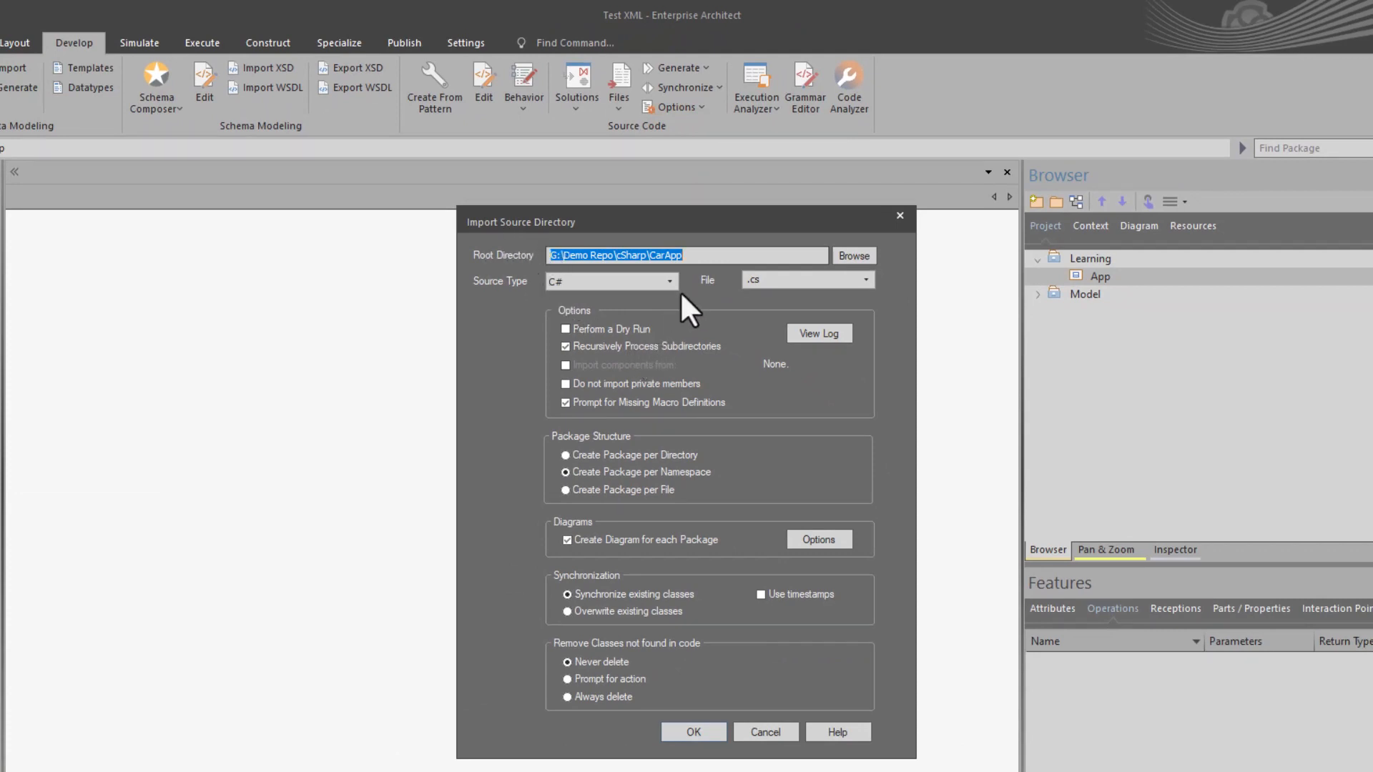
click(699, 256)
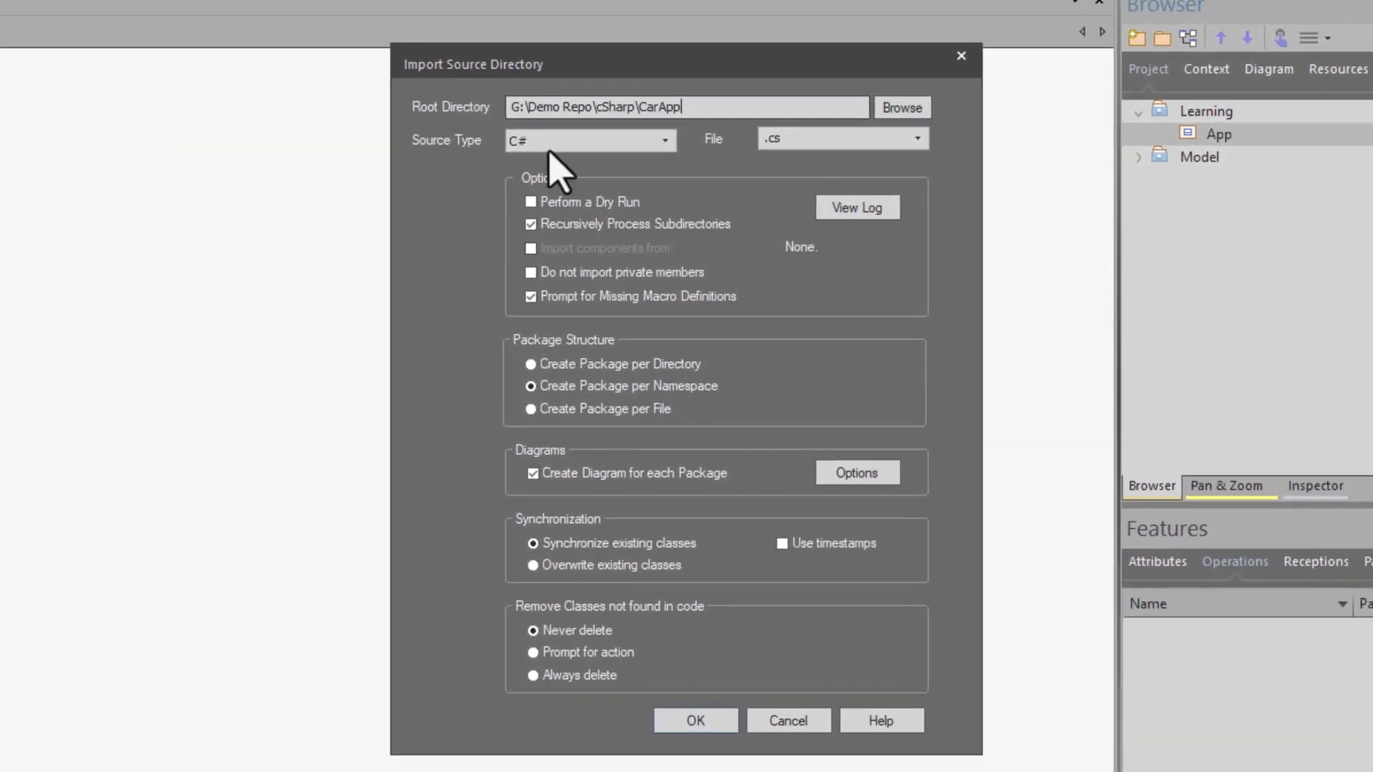
click(547, 140)
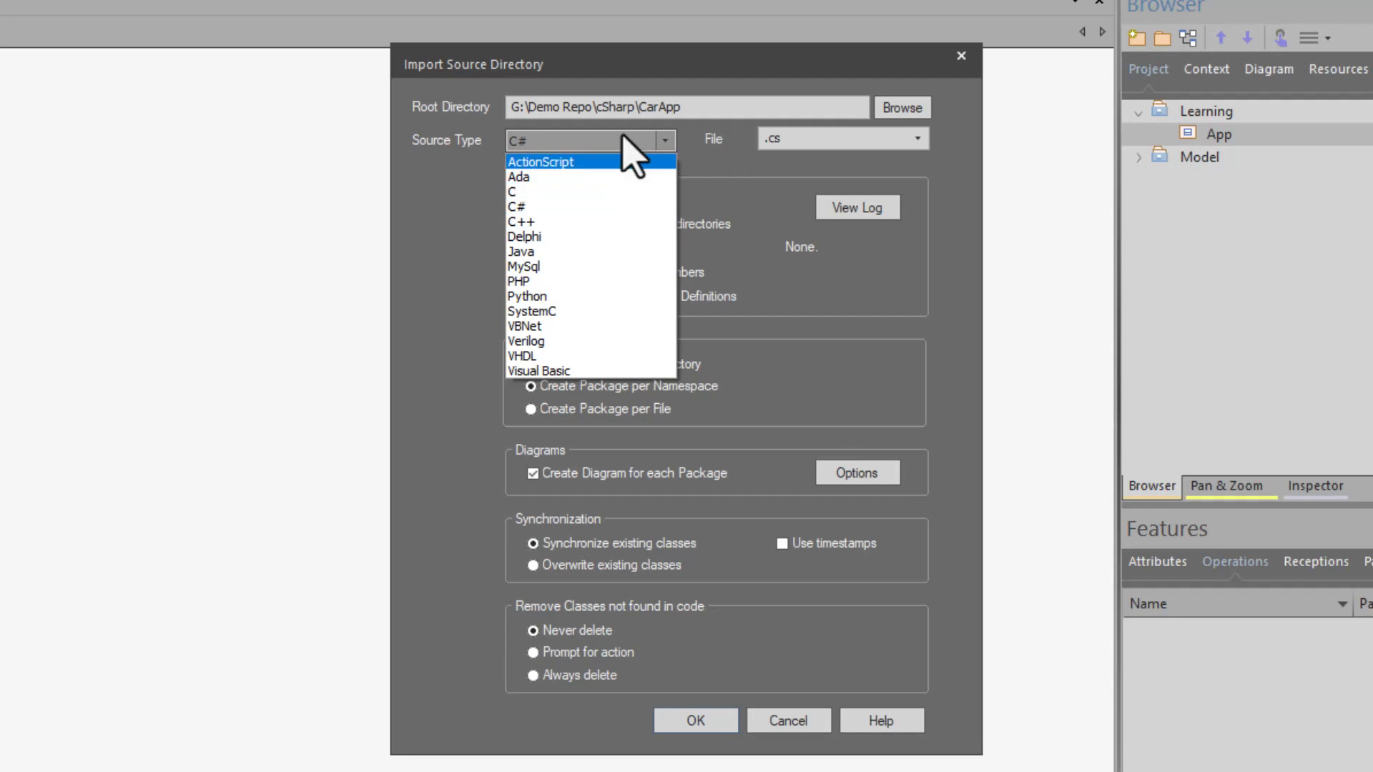
click(433, 171)
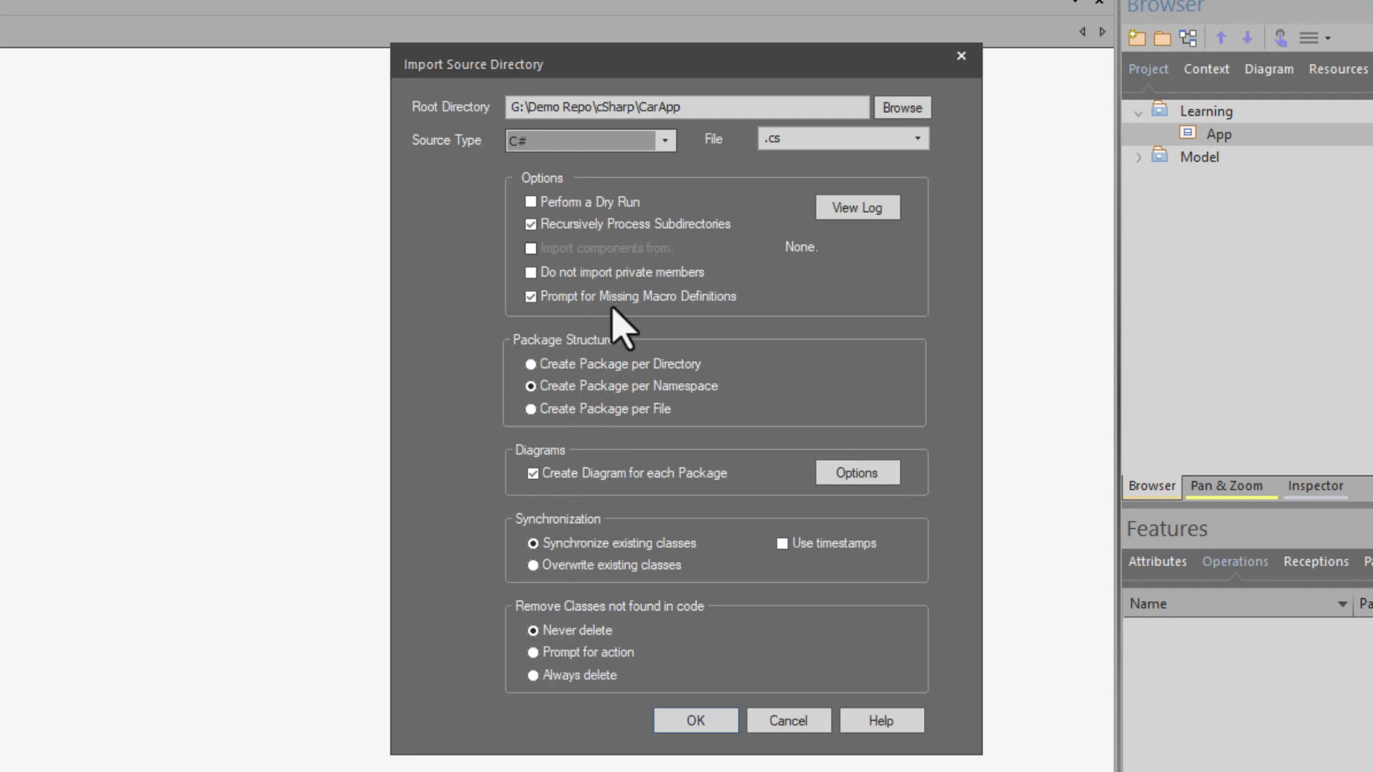
click(690, 721)
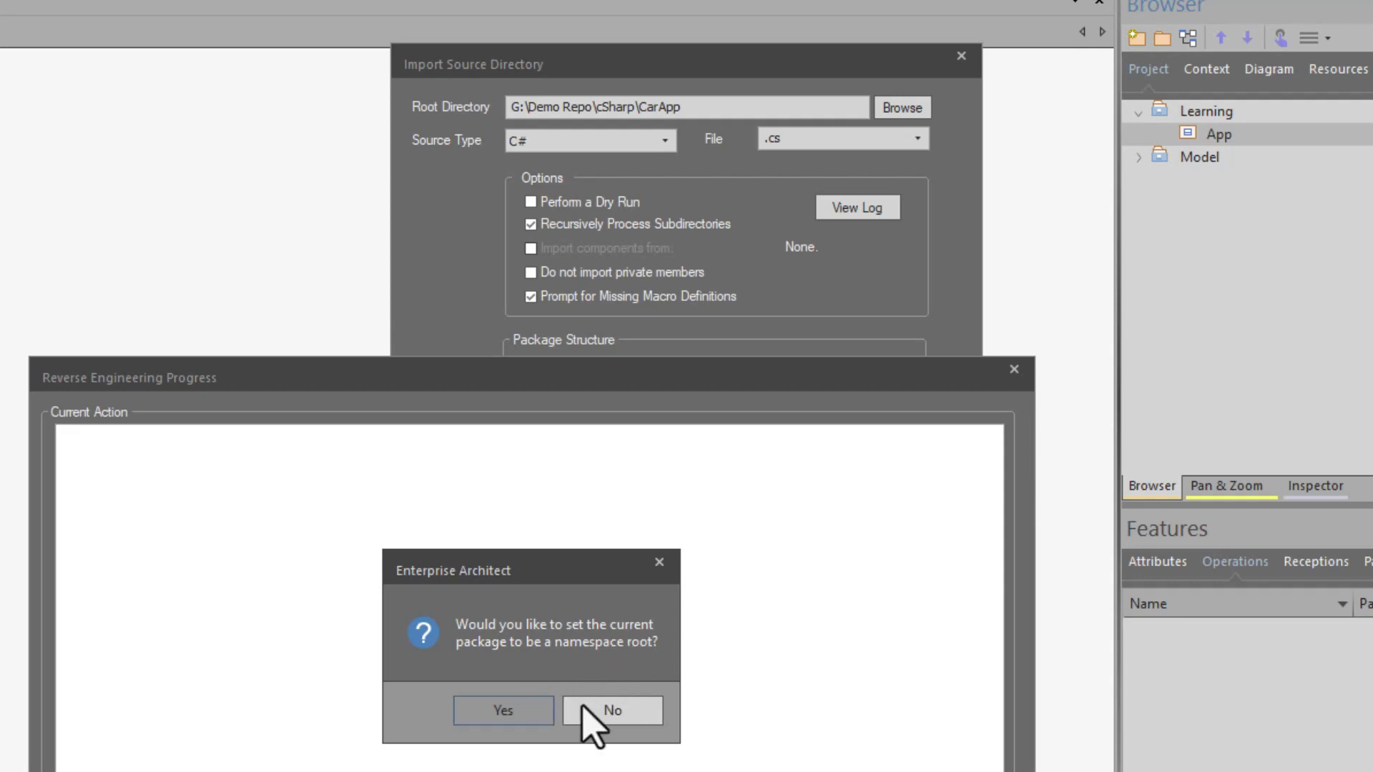
click(504, 712)
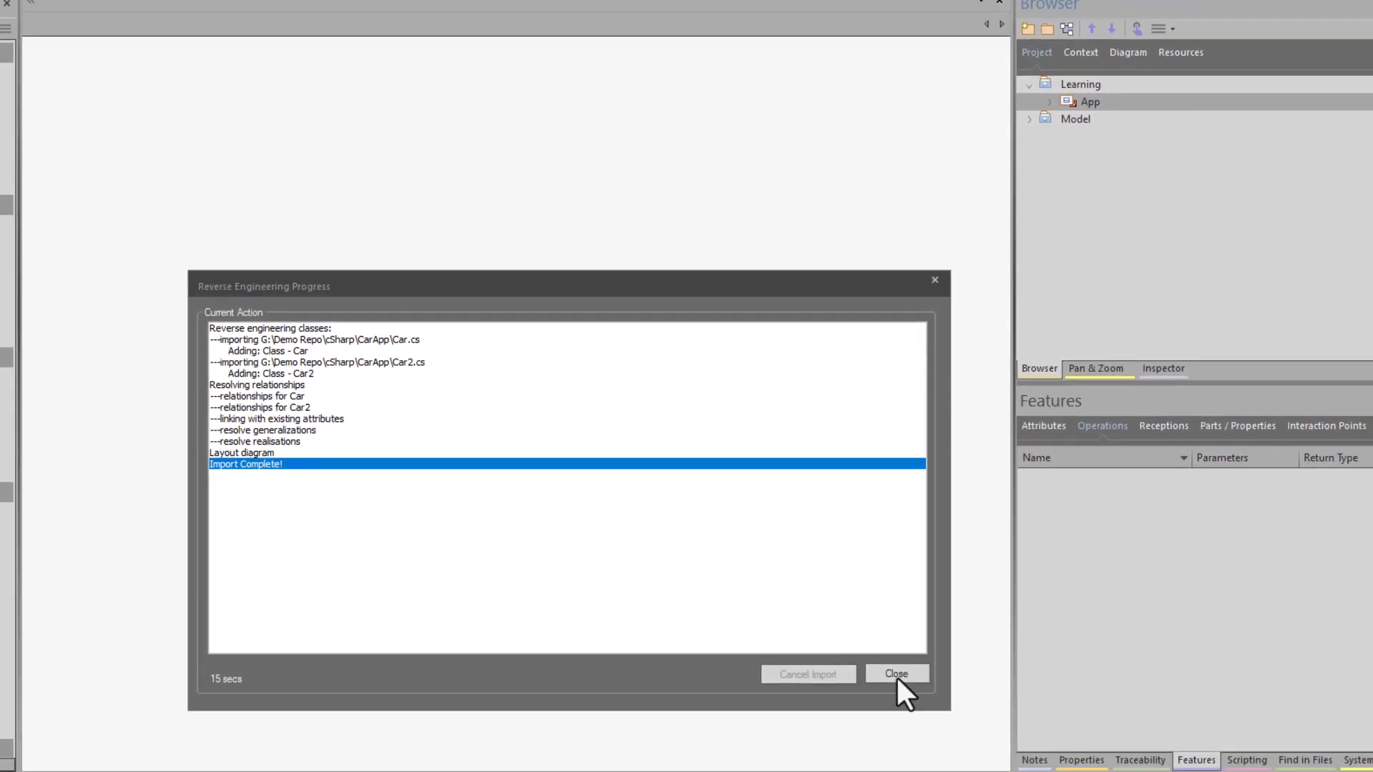
click(897, 675)
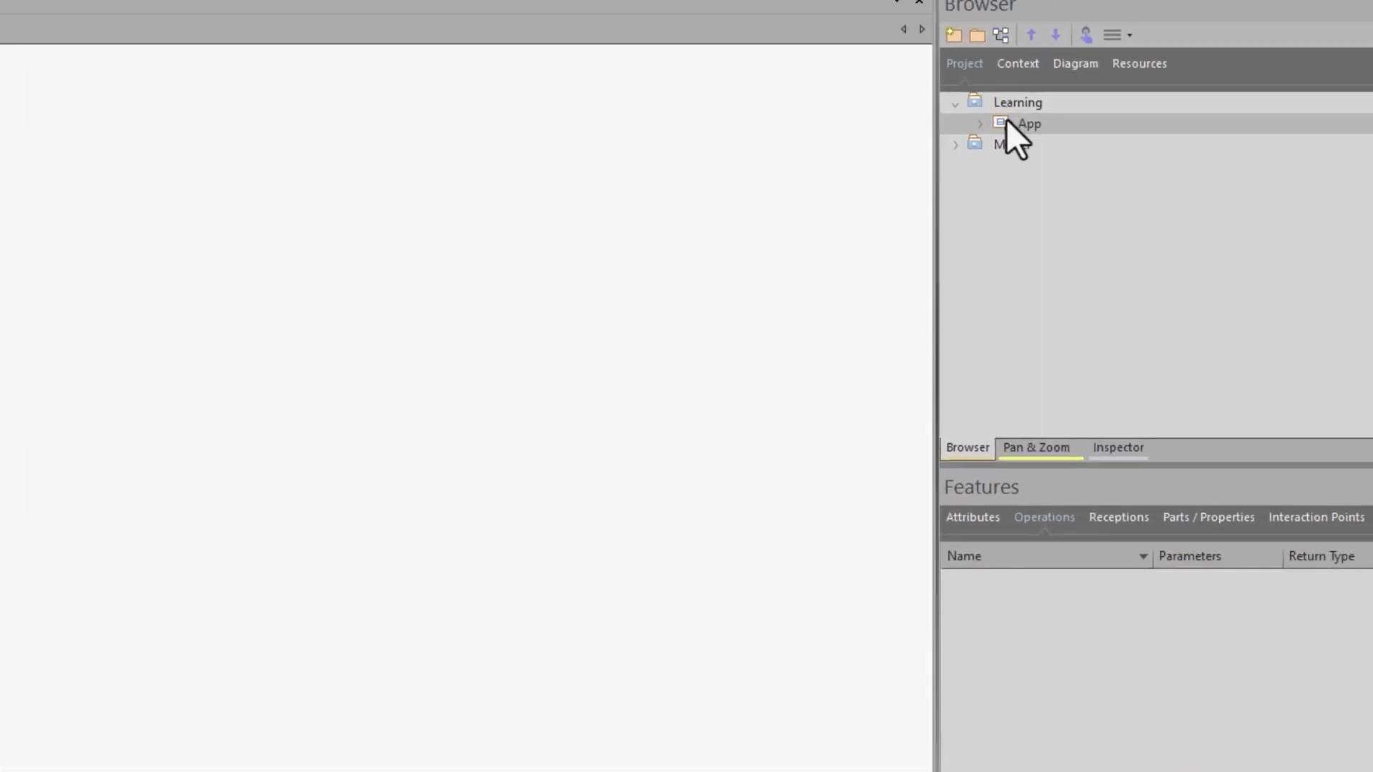
Expand the App package, inspect its imported classes and open the App class diagram.
click(979, 124)
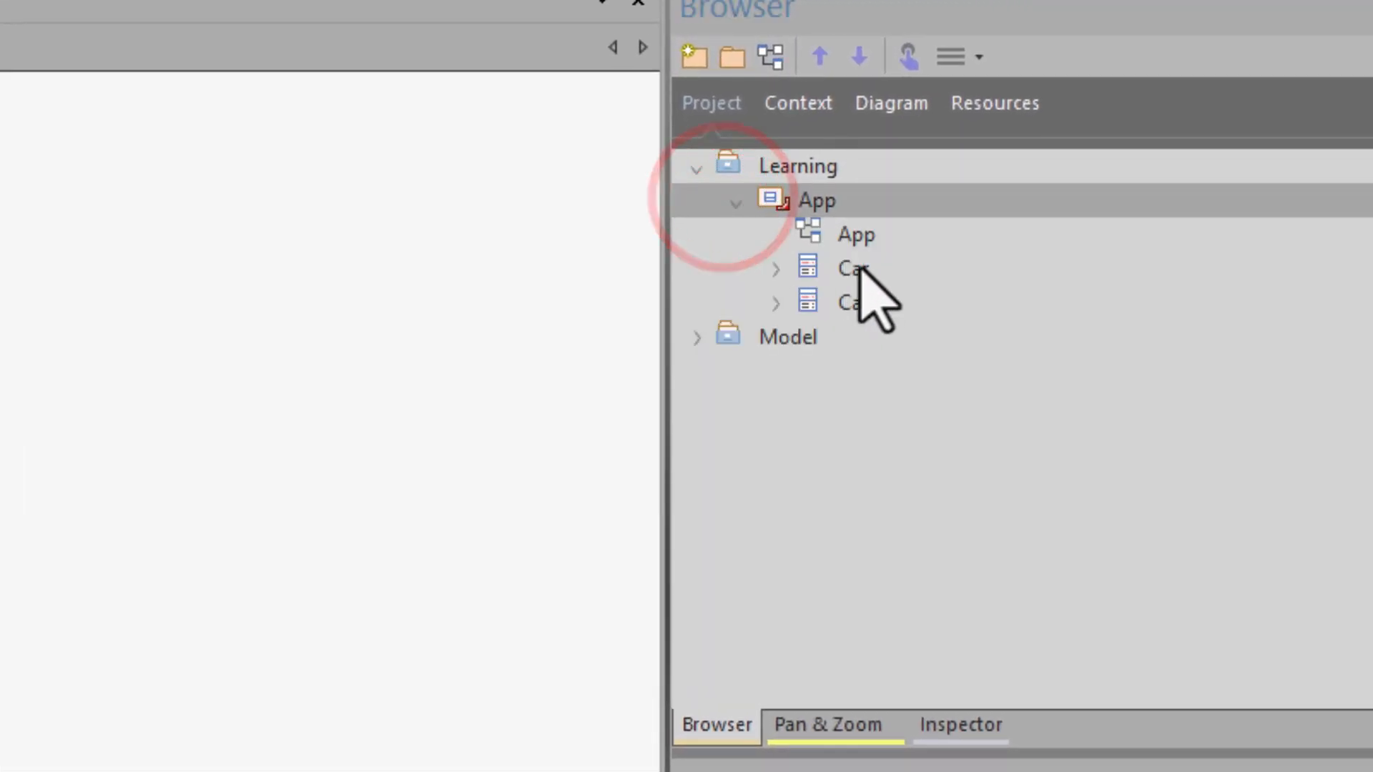
click(1049, 165)
click(848, 299)
click(841, 268)
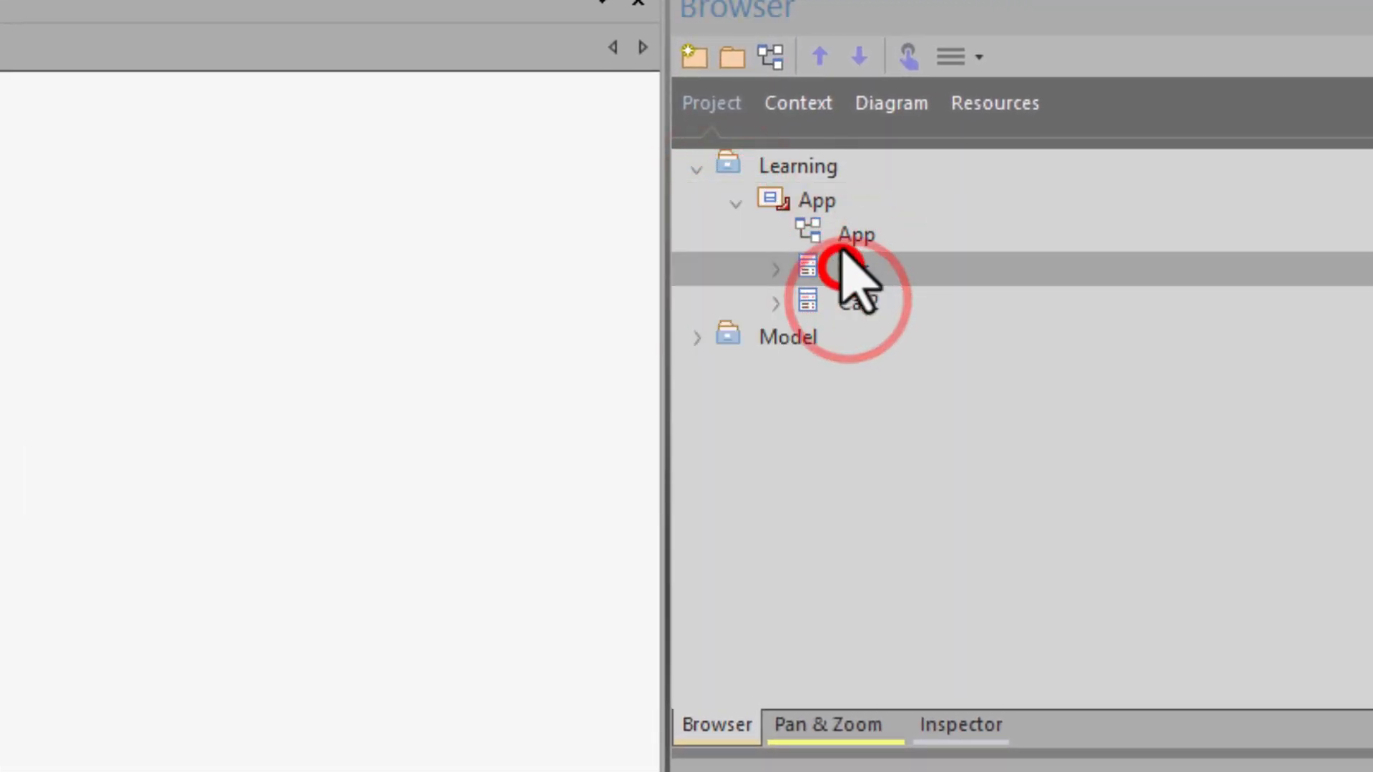
click(842, 233)
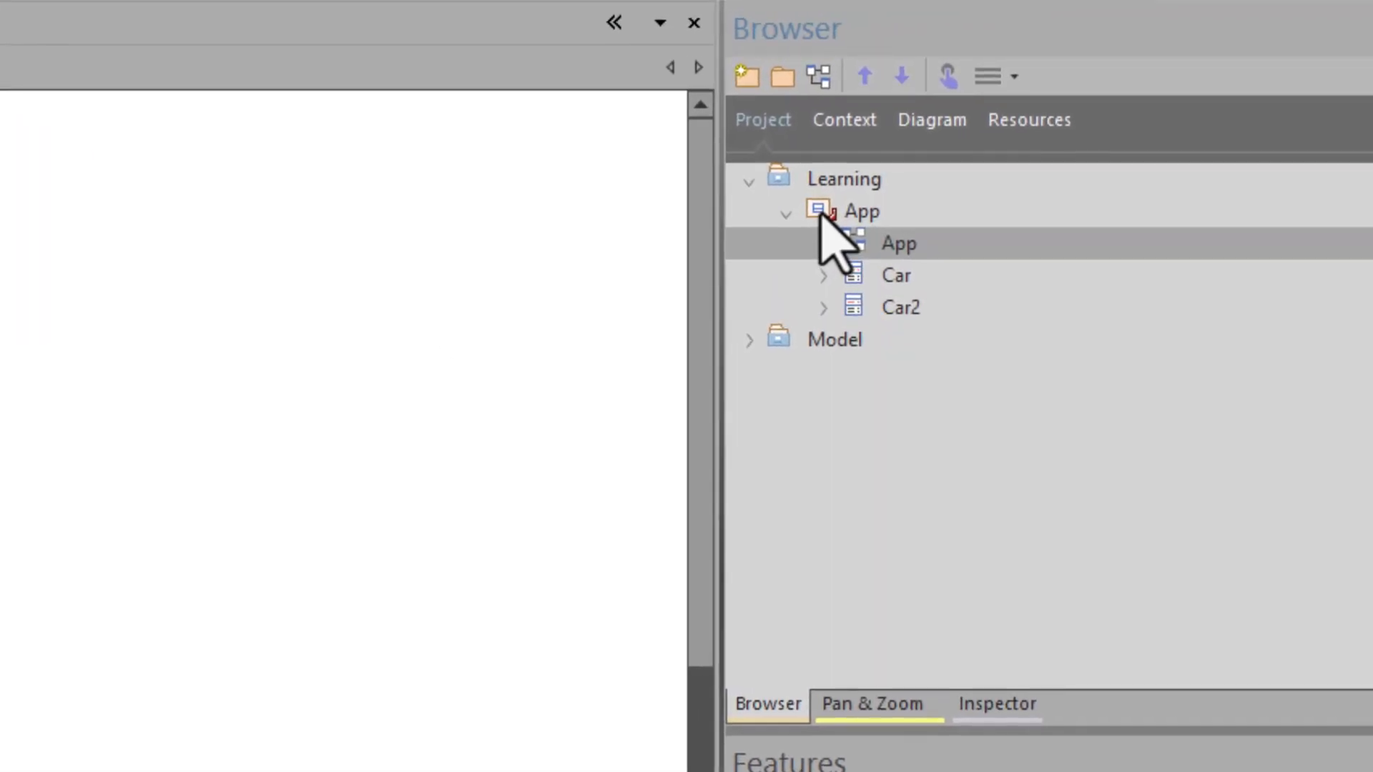
click(815, 211)
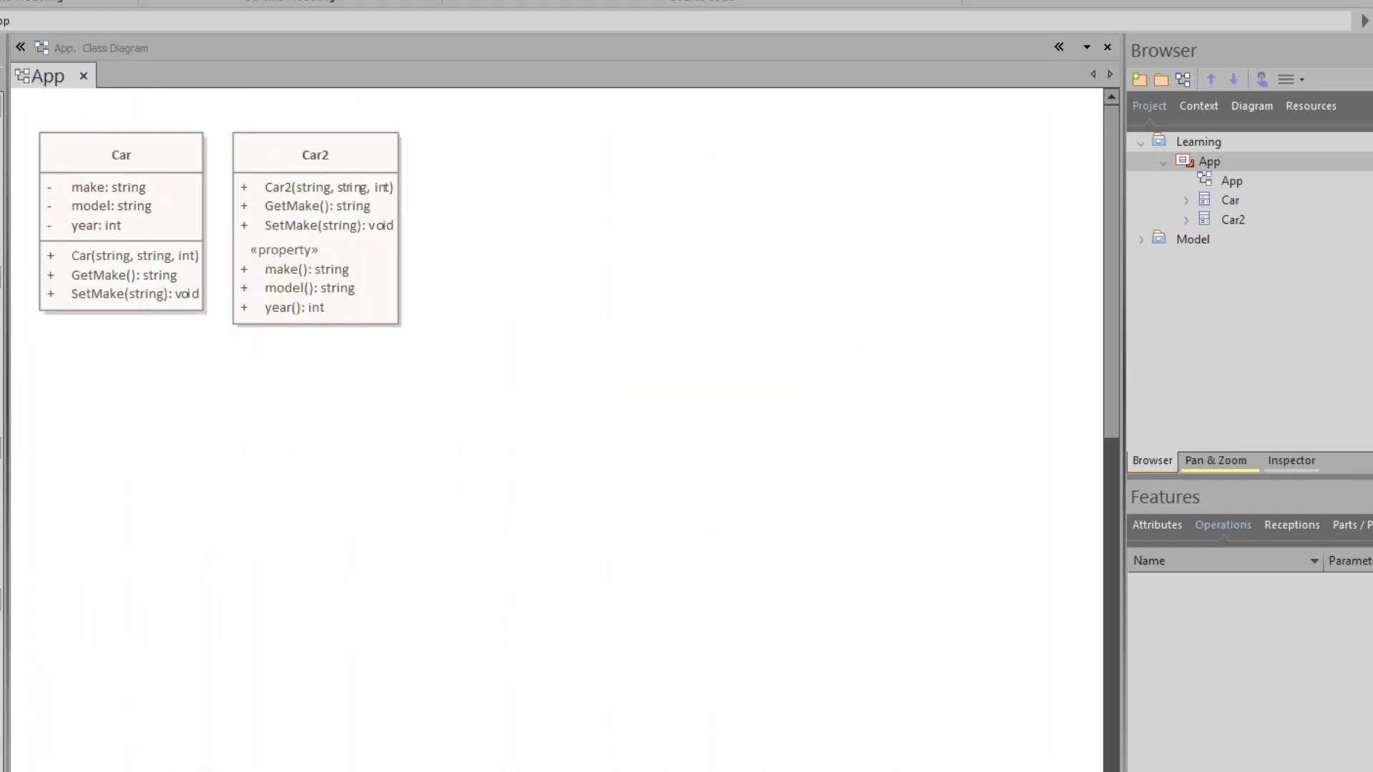
click(1207, 161)
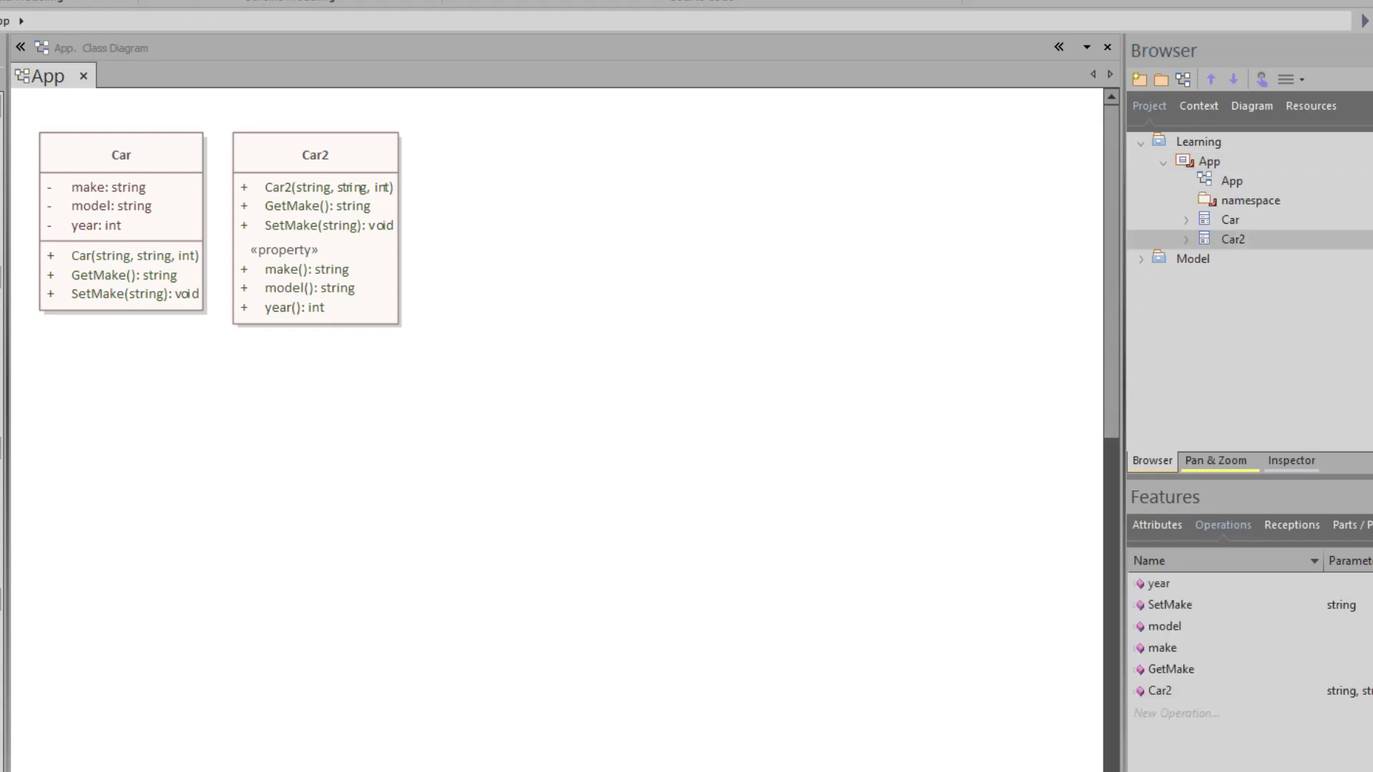
Remove the namespace root setting from the package named namespace inside the App package.
click(1248, 201)
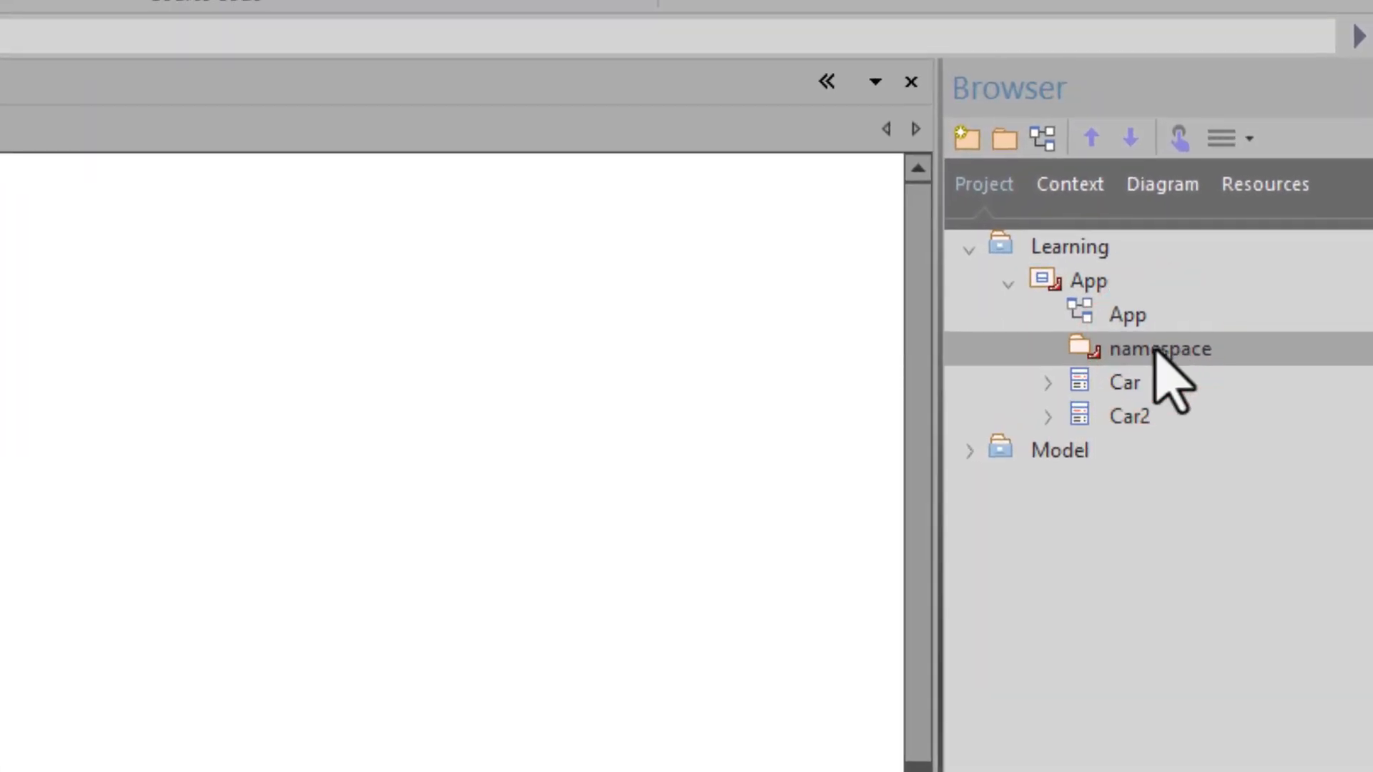
click(1080, 282)
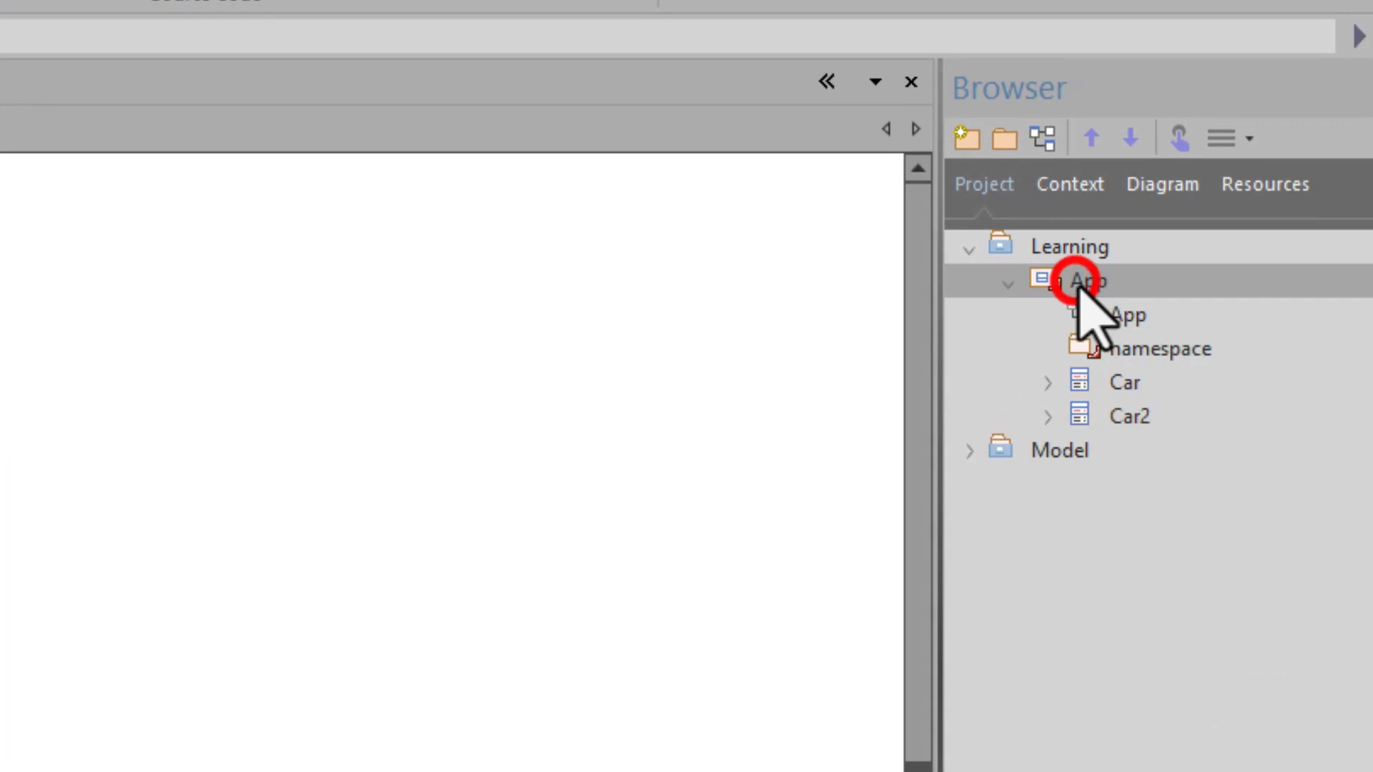
click(1157, 353)
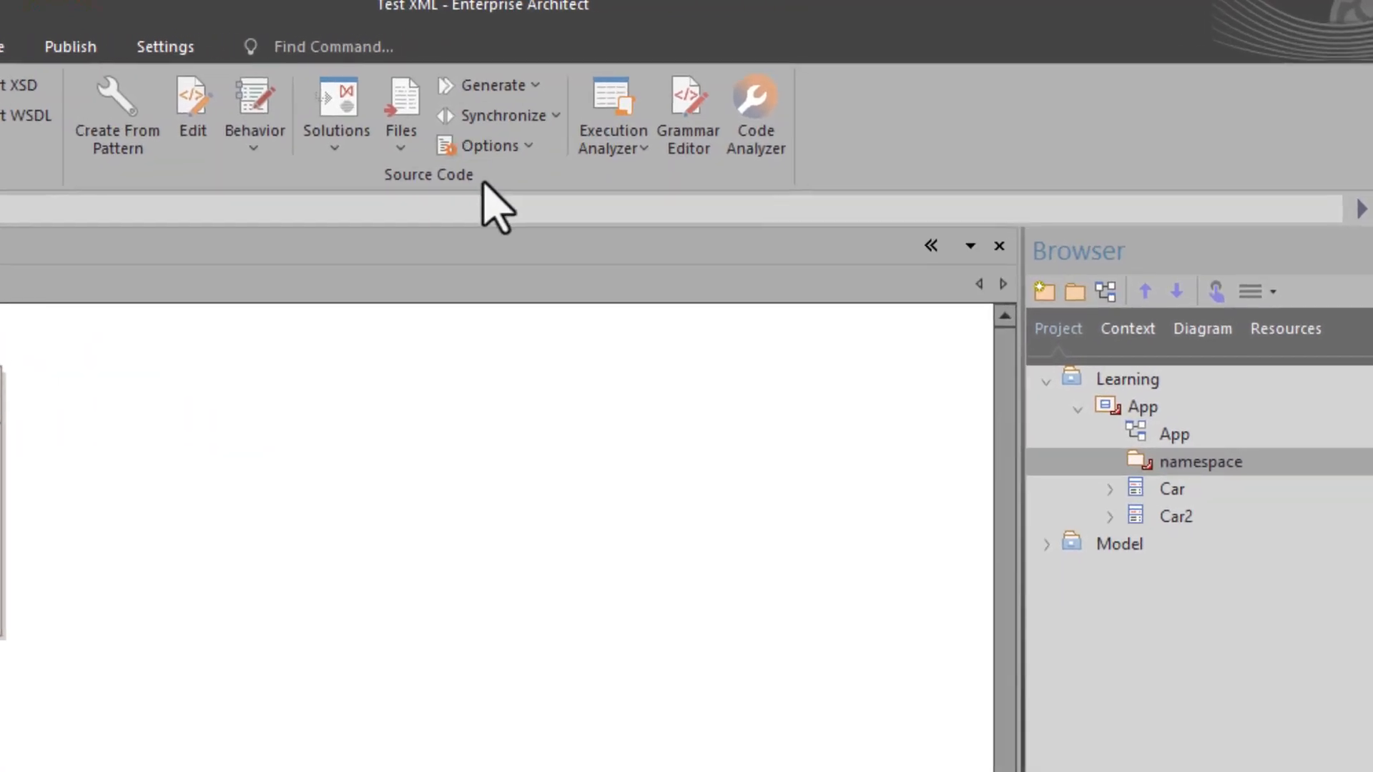
click(514, 145)
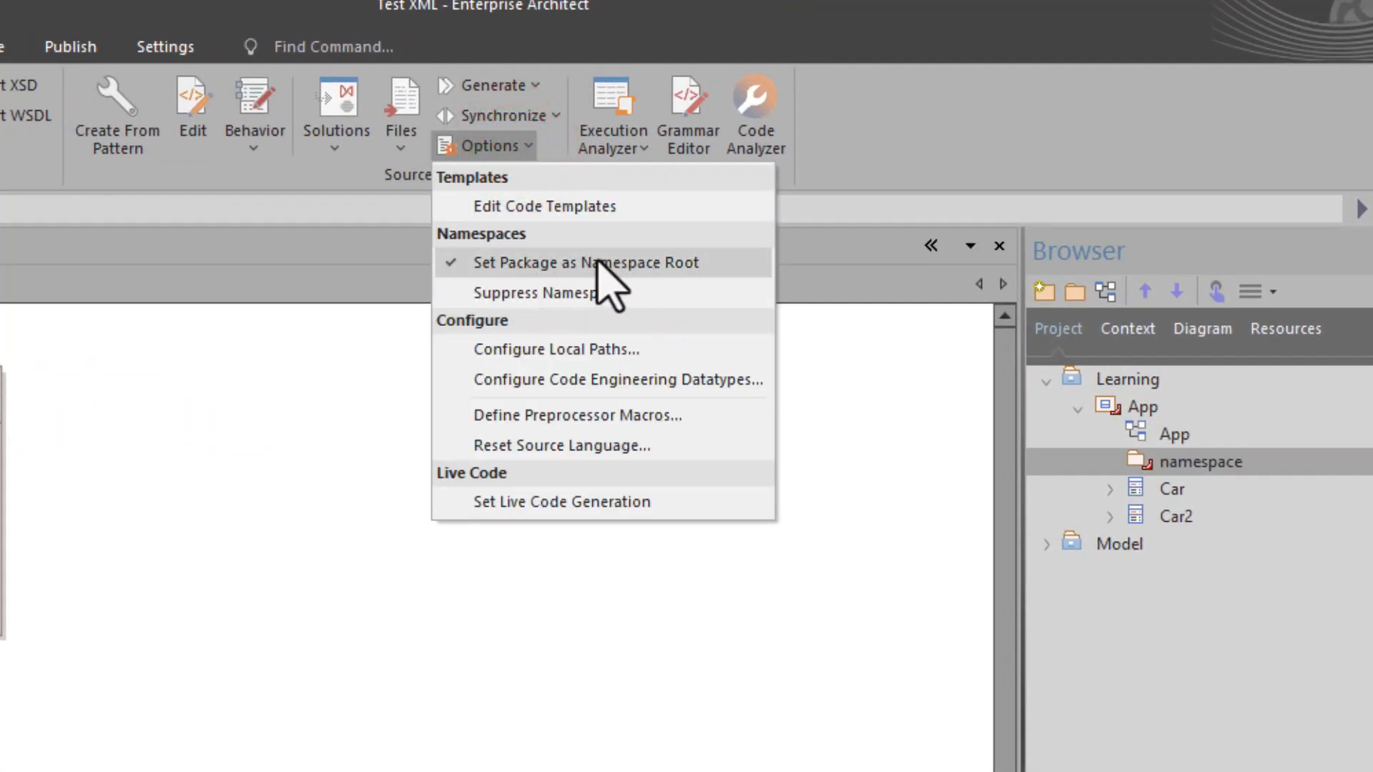
click(533, 265)
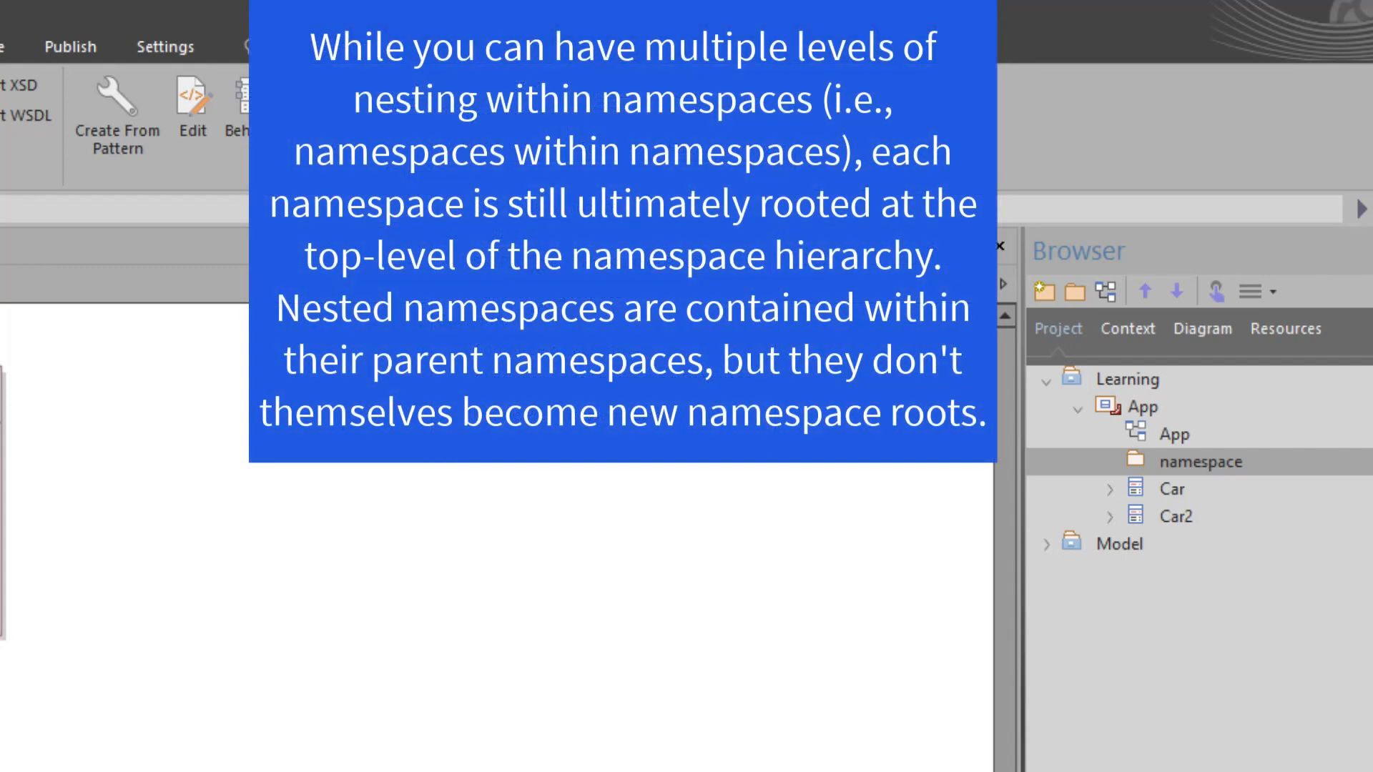
click(1154, 486)
click(1153, 457)
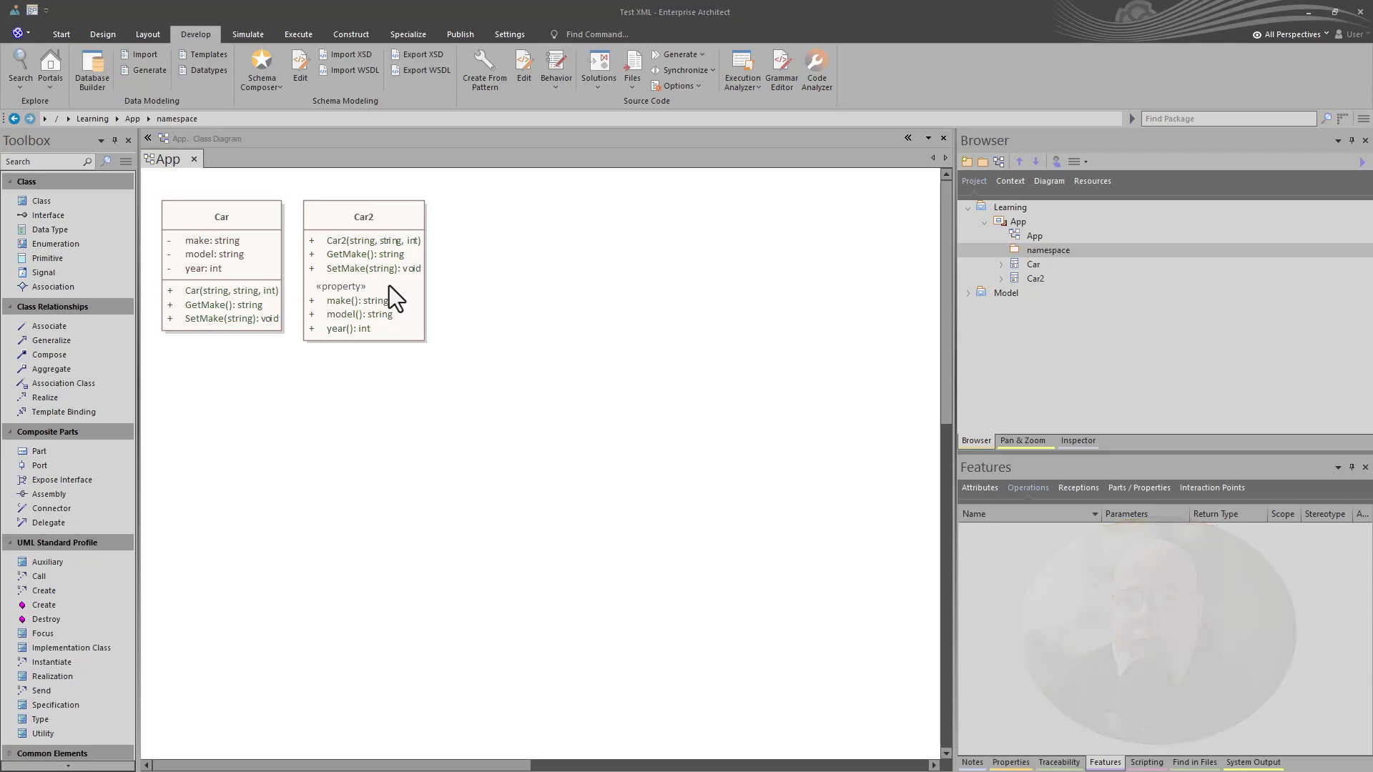
Open the source code of the Car2 class and examine its using System directive.
click(380, 268)
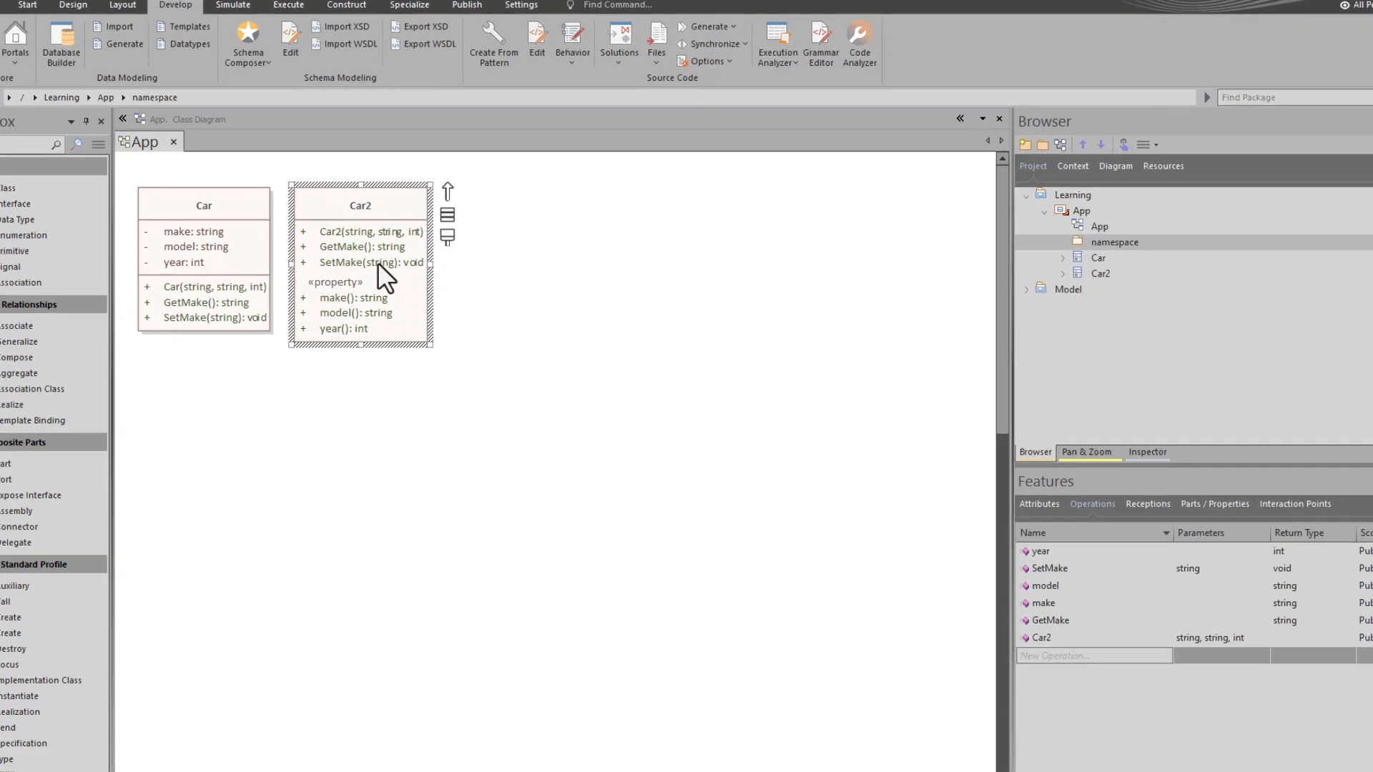
key(F12)
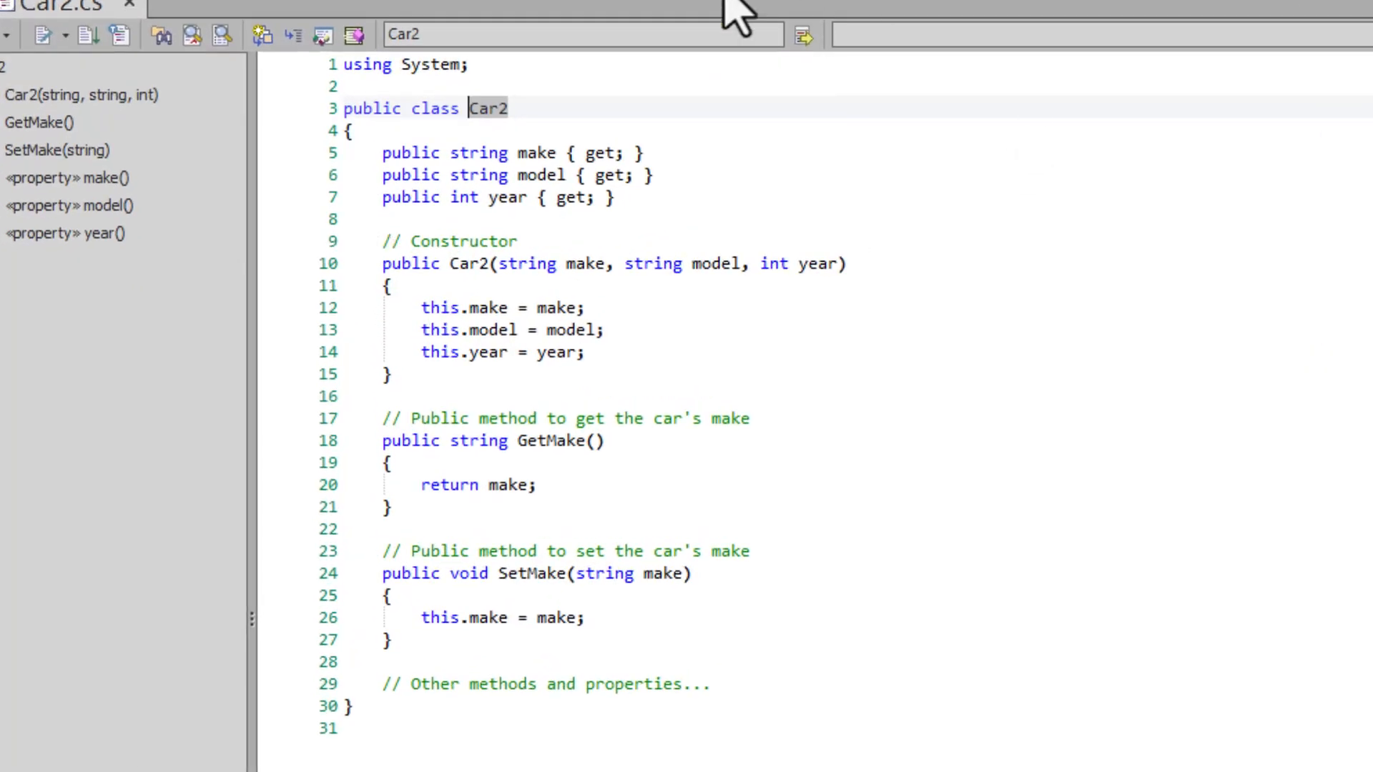
click(496, 70)
drag(475, 60, 345, 66)
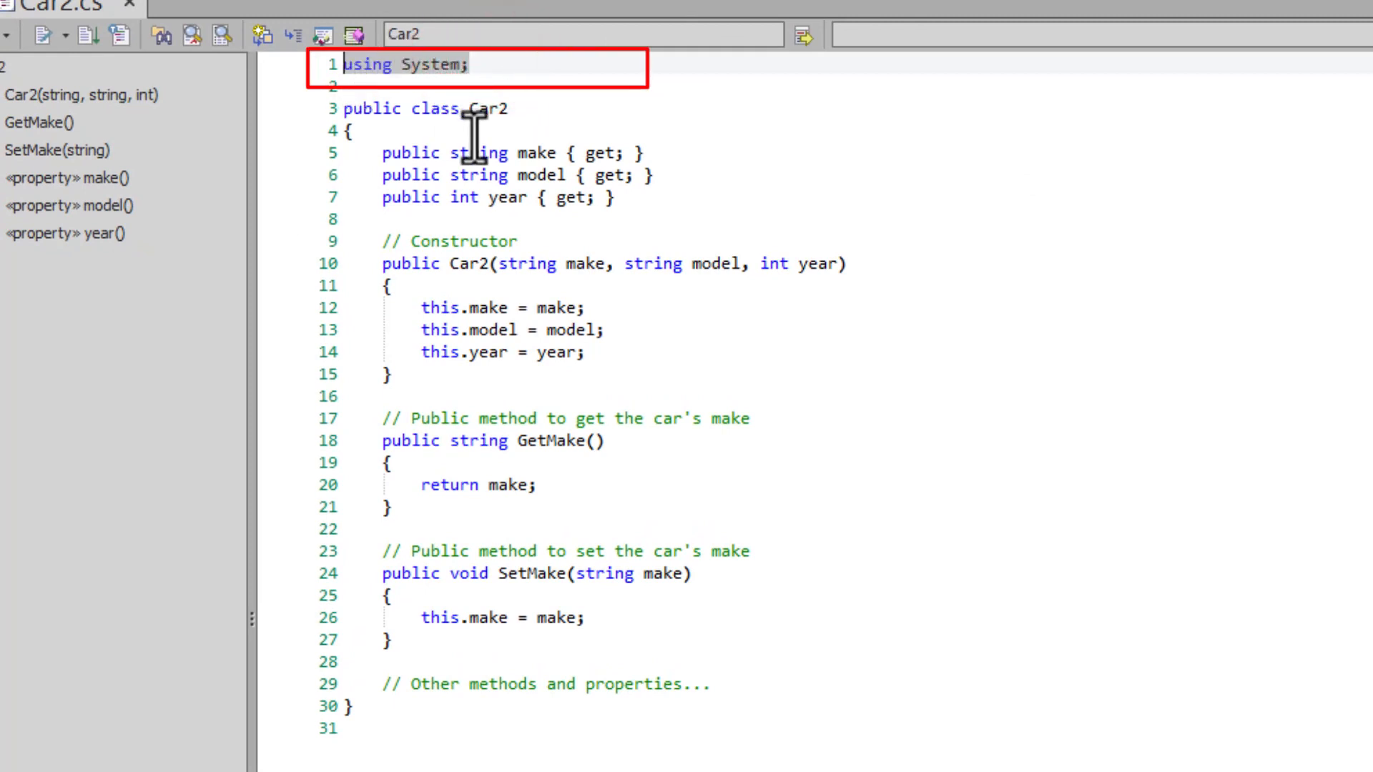
click(590, 764)
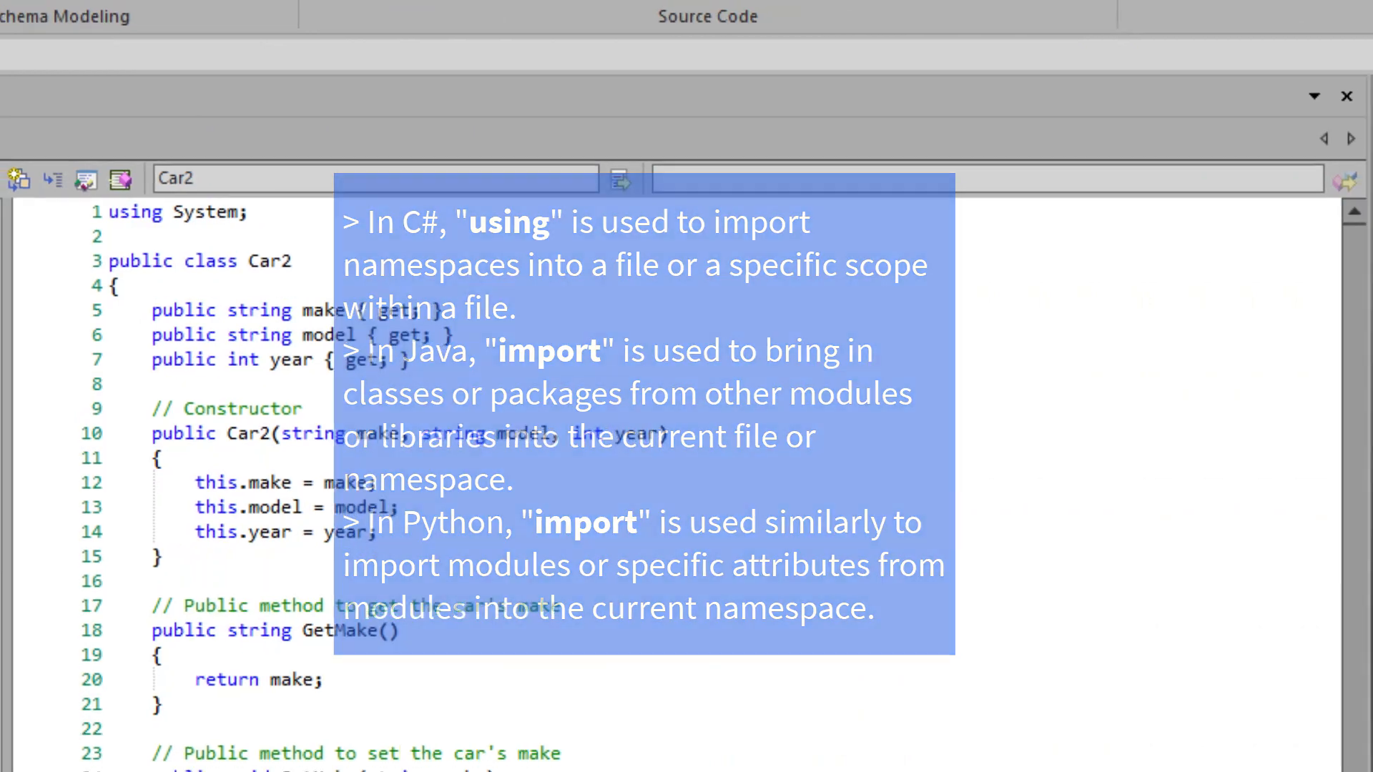
click(591, 727)
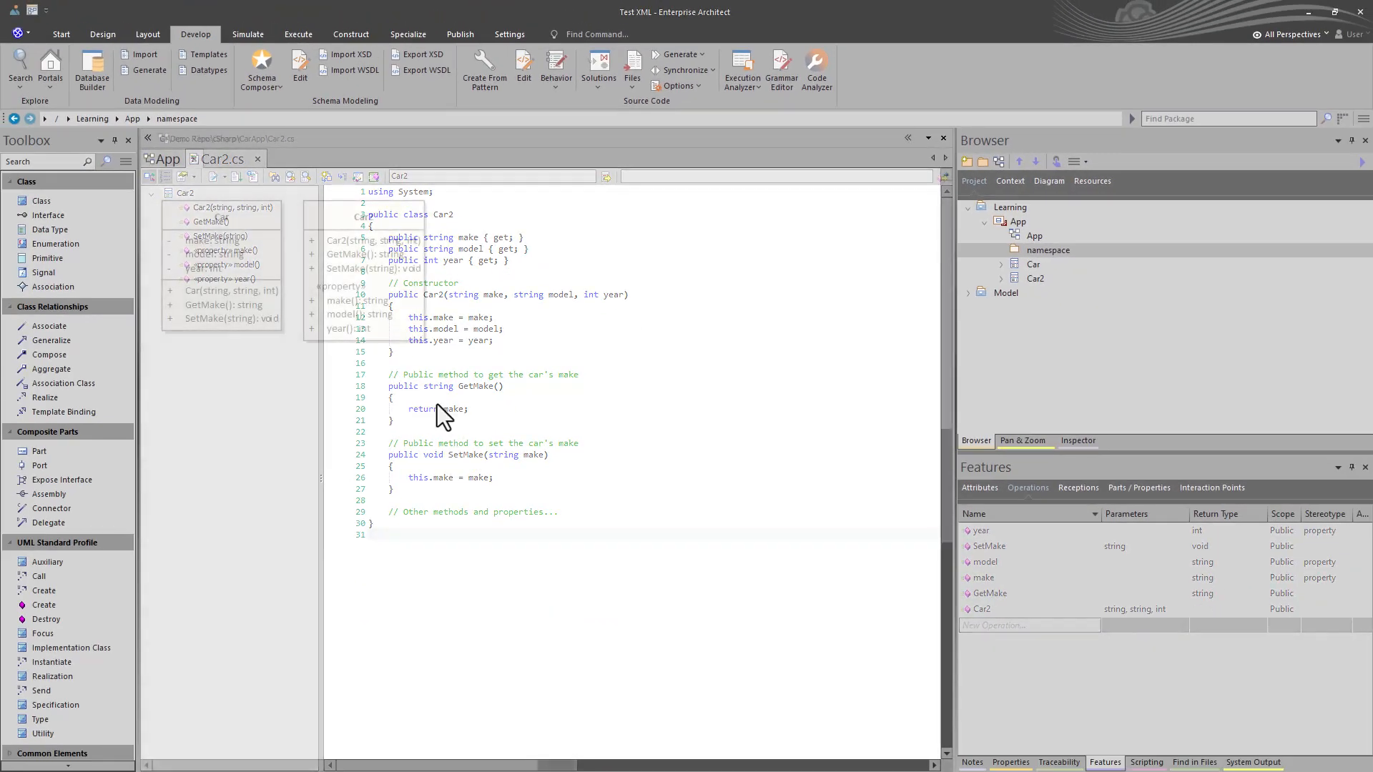
click(436, 402)
Compare the Car and Car2 classes on the App class diagram.
click(246, 224)
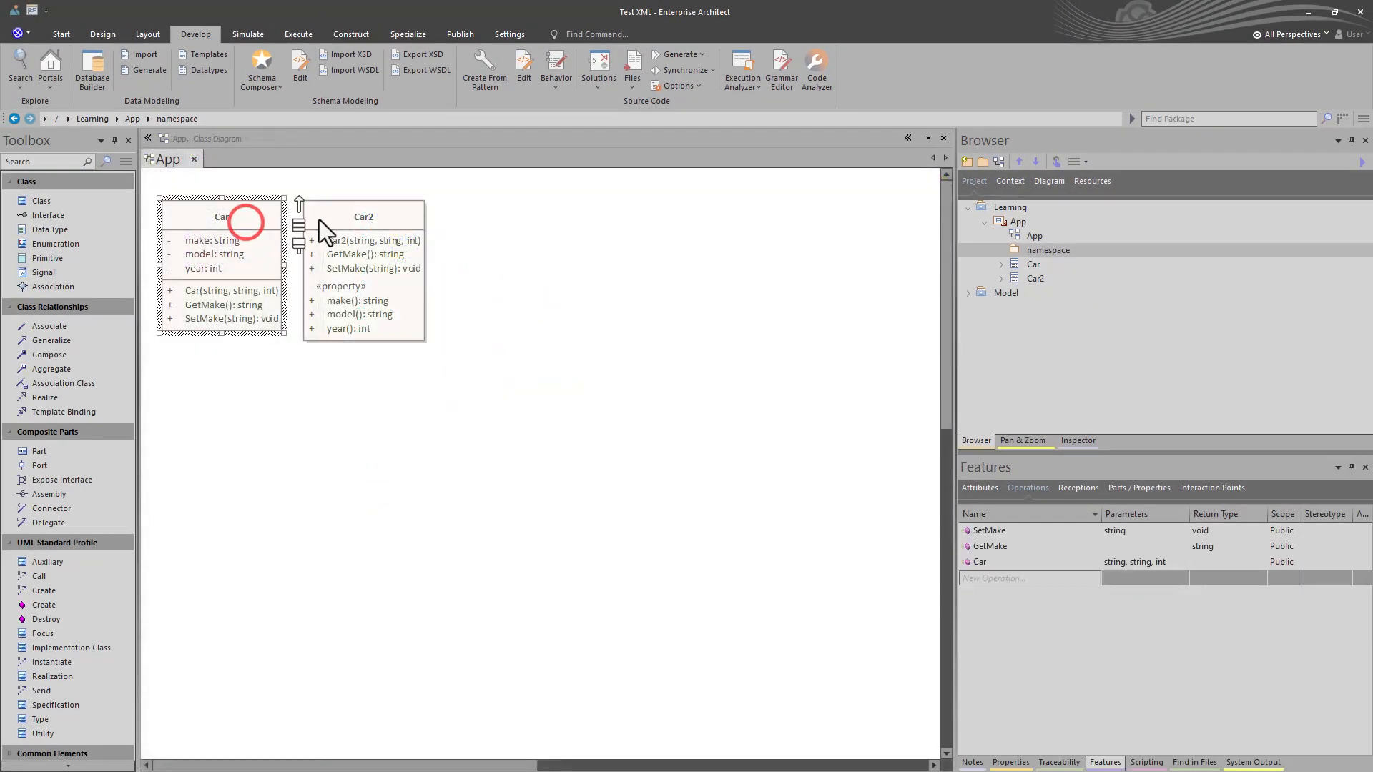
click(351, 216)
click(239, 220)
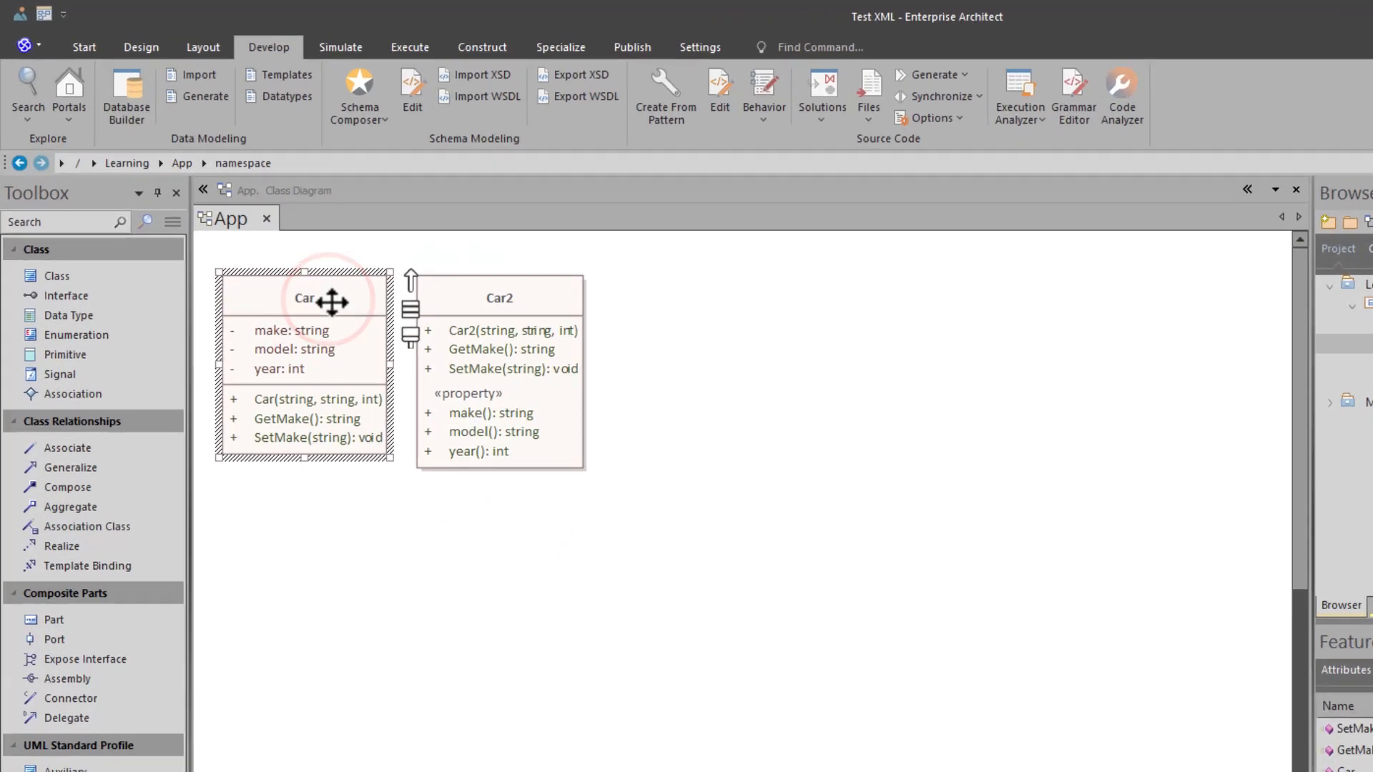
click(476, 304)
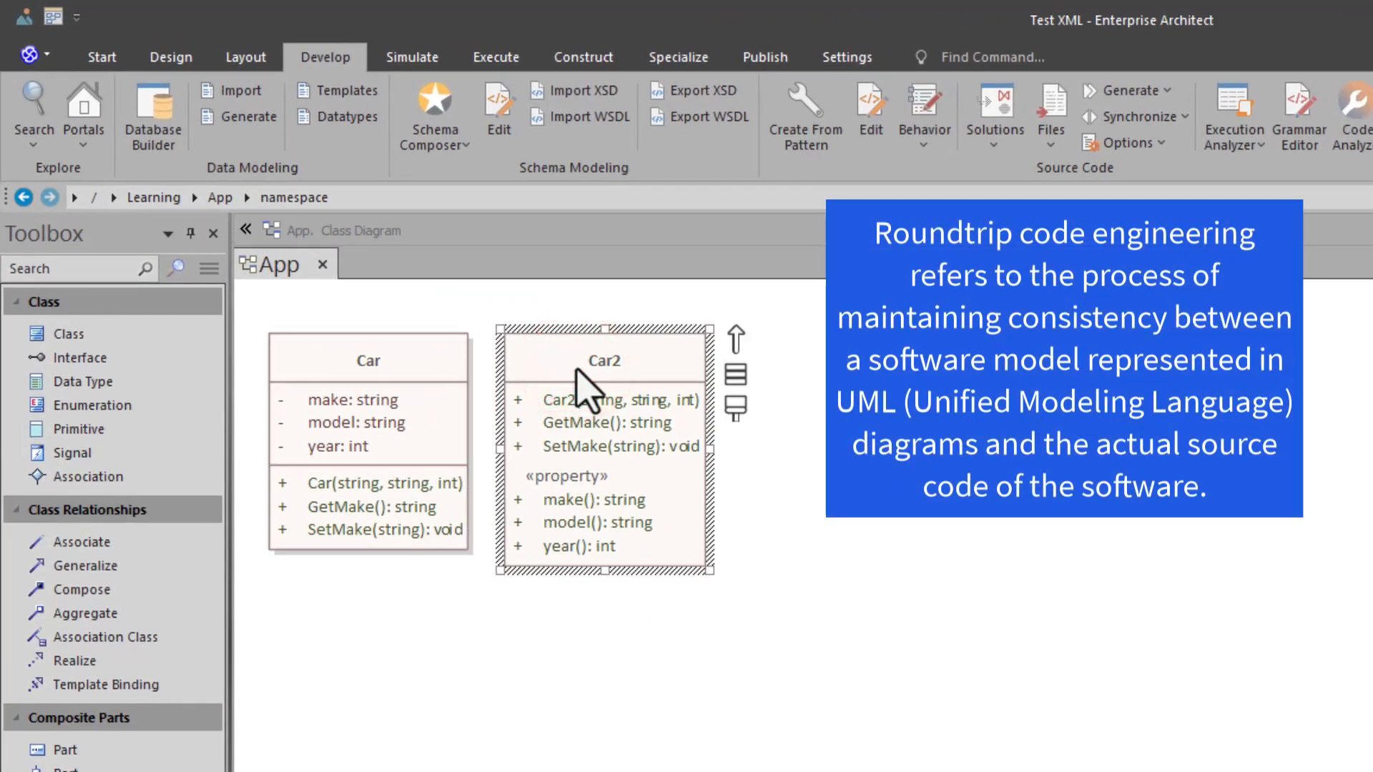
Open the Car class's source code and compare its make, model and year declarations with the names and types of the modelled attributes.
click(408, 363)
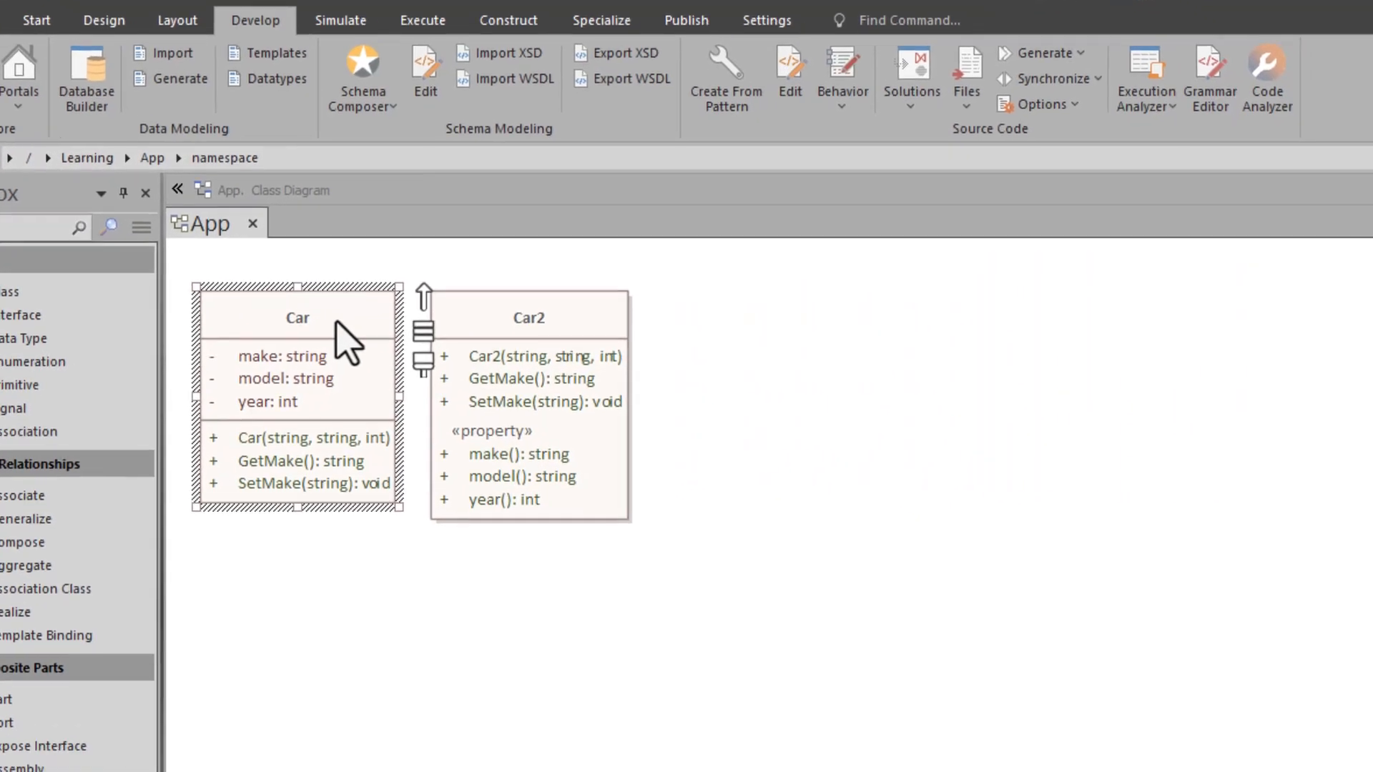
key(F12)
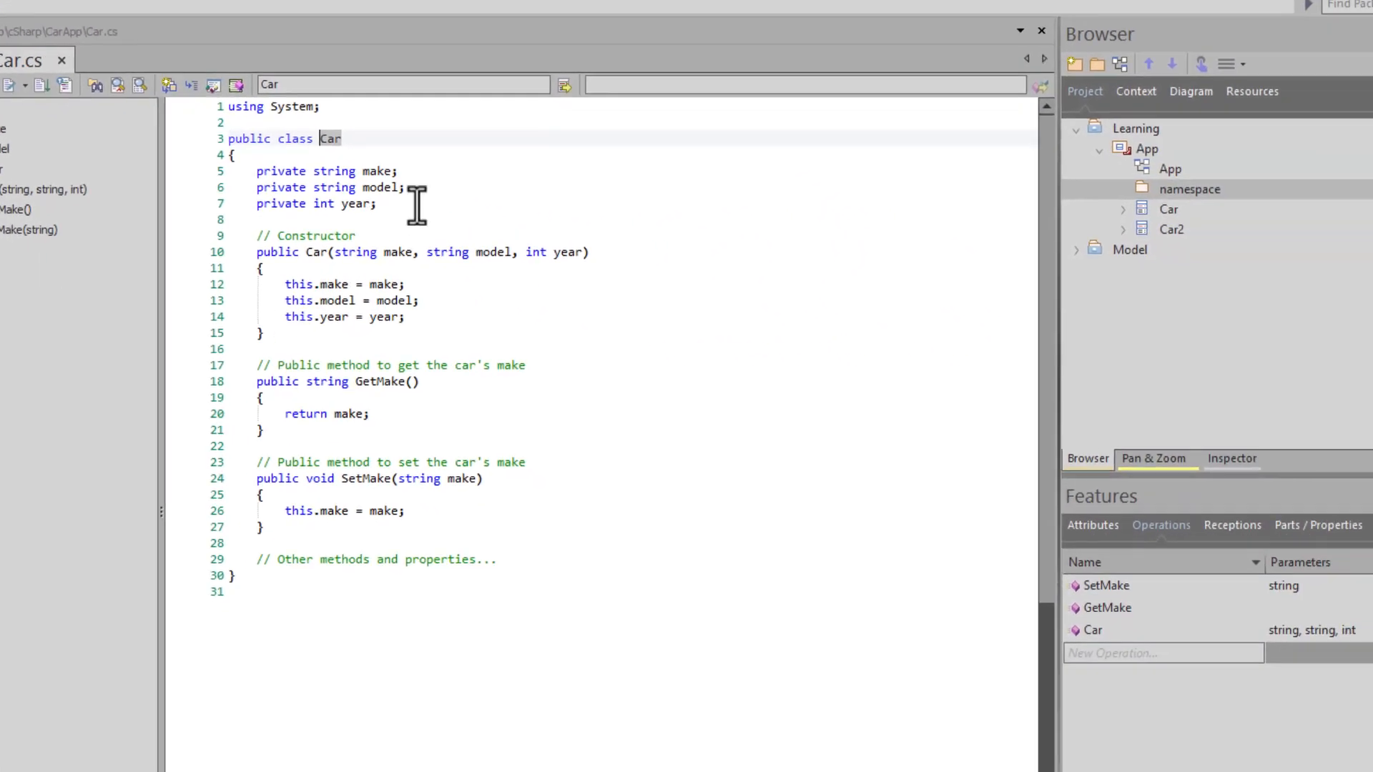
click(528, 258)
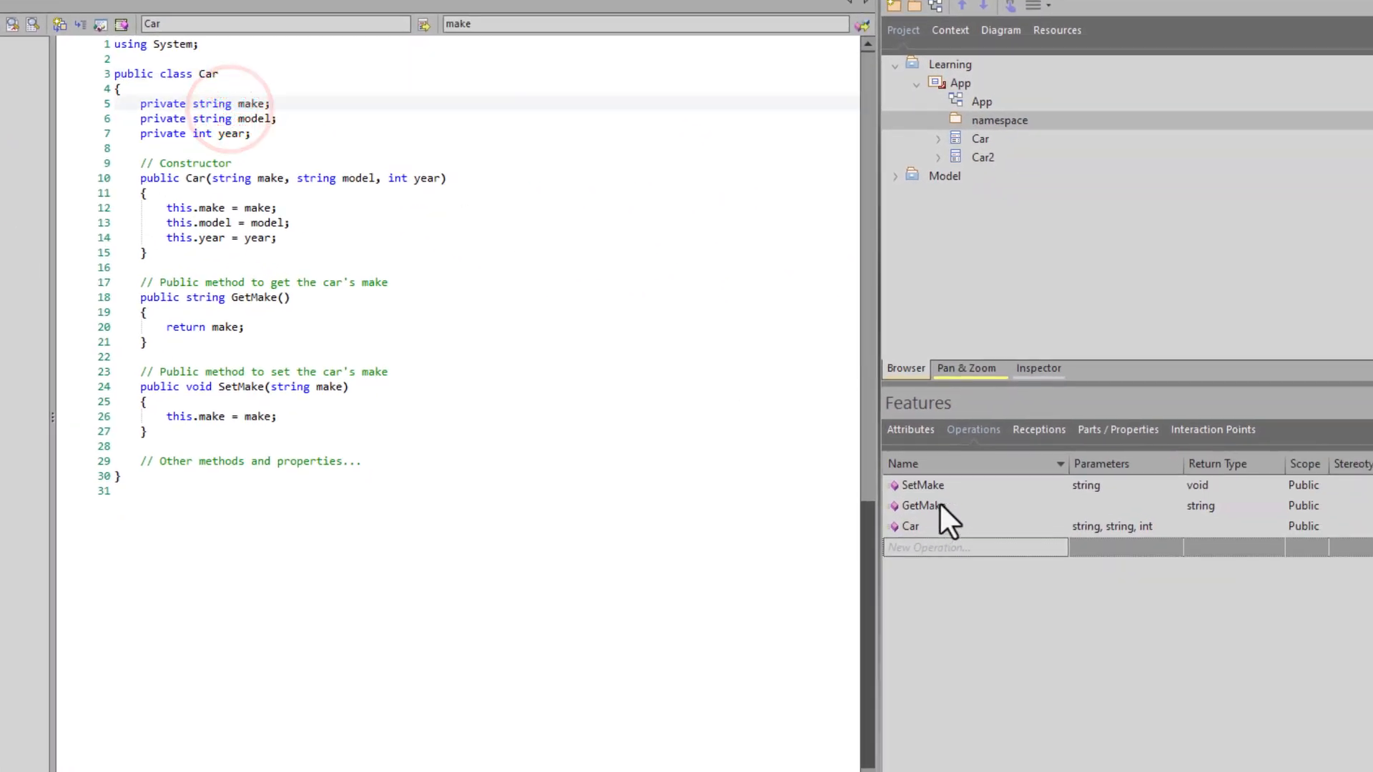
click(908, 428)
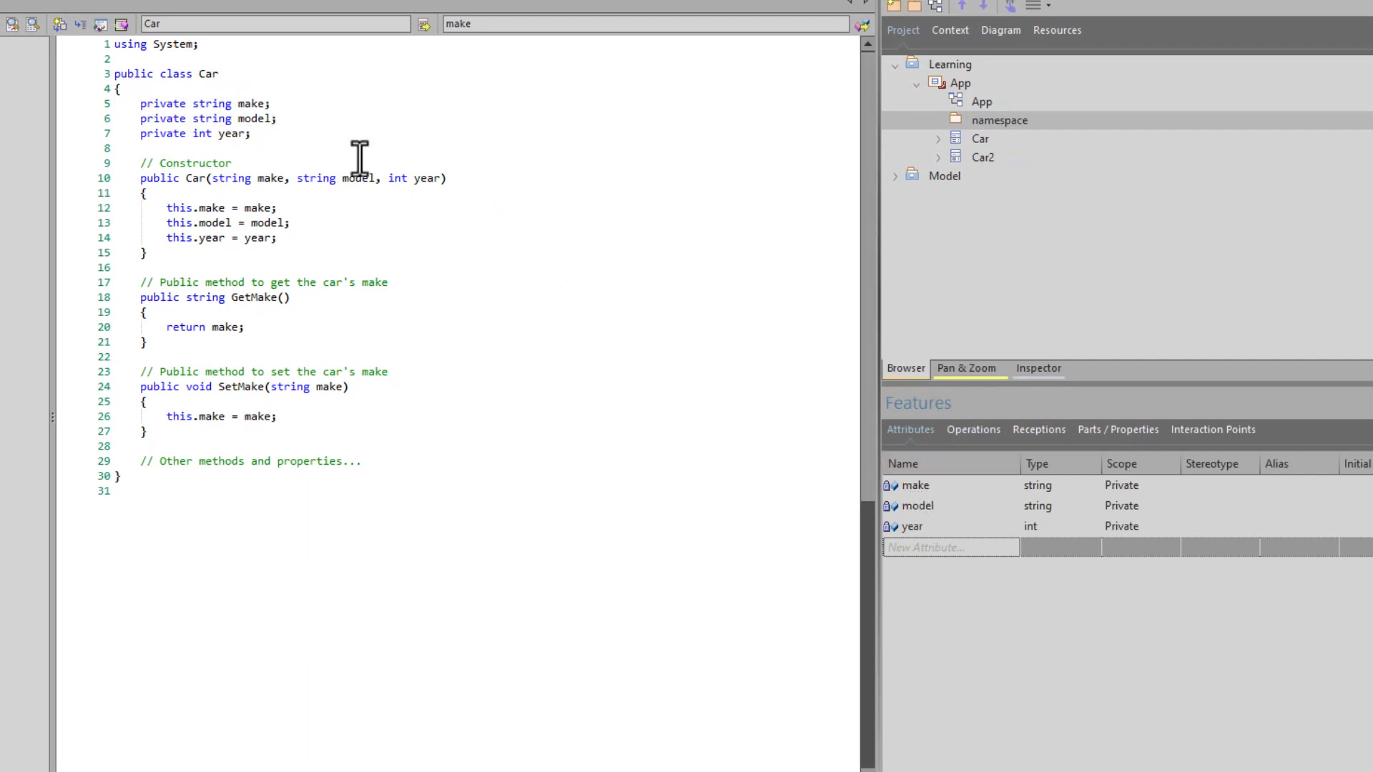
click(904, 489)
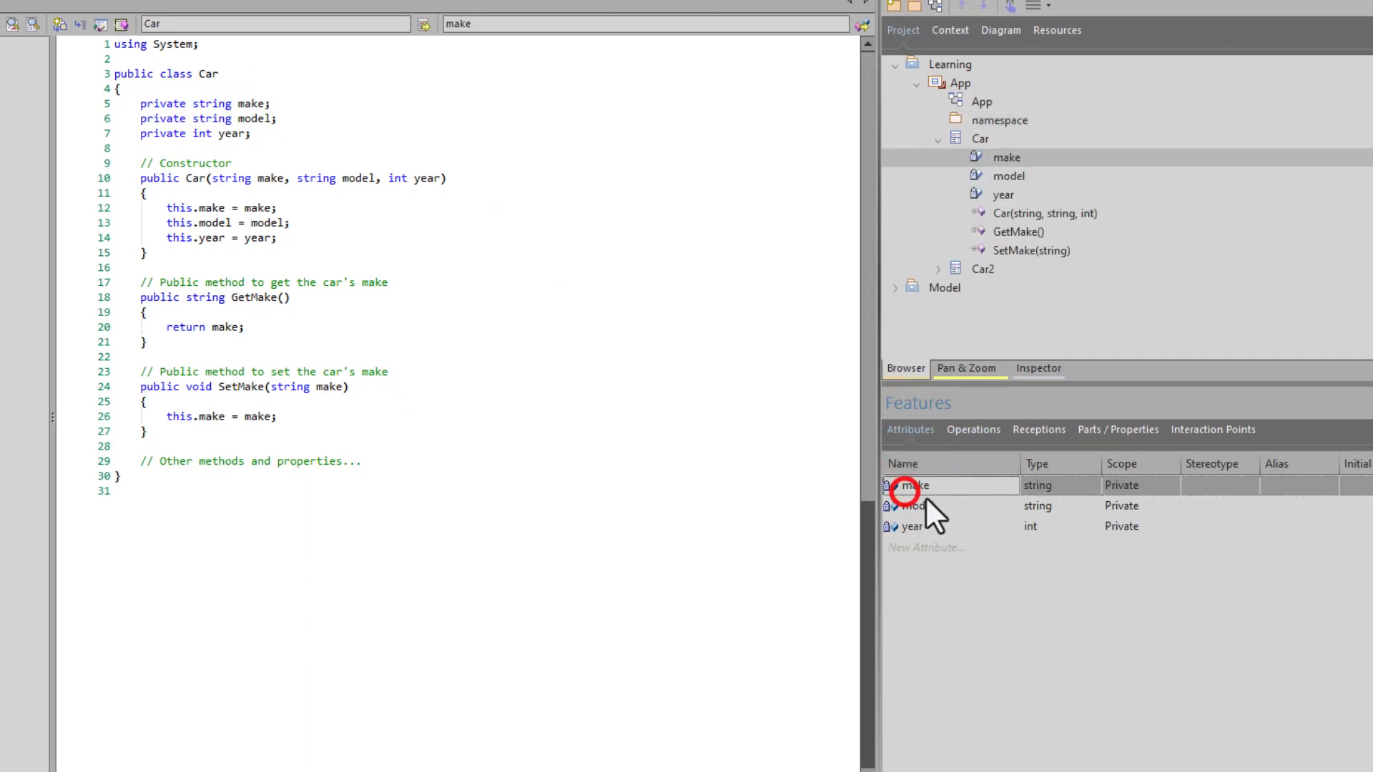
click(918, 504)
click(920, 527)
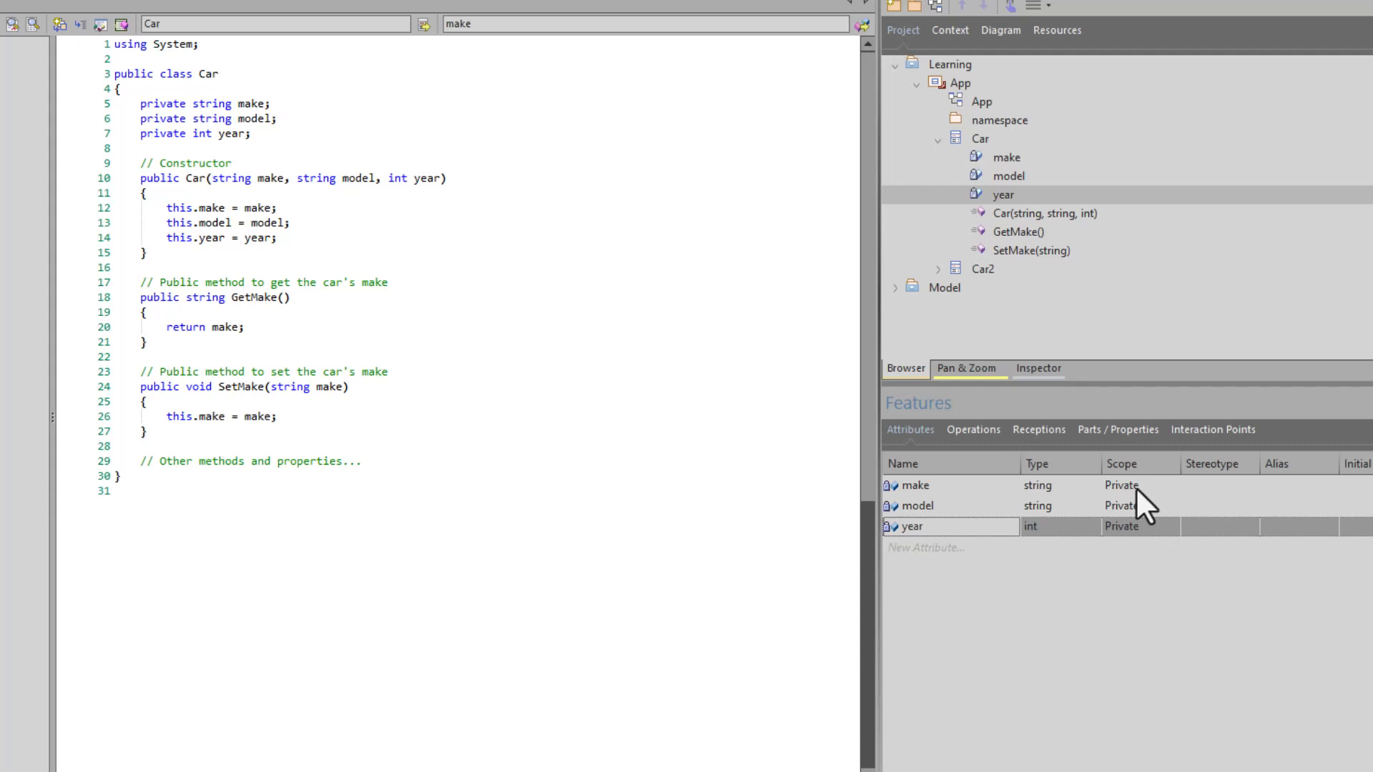
click(1058, 485)
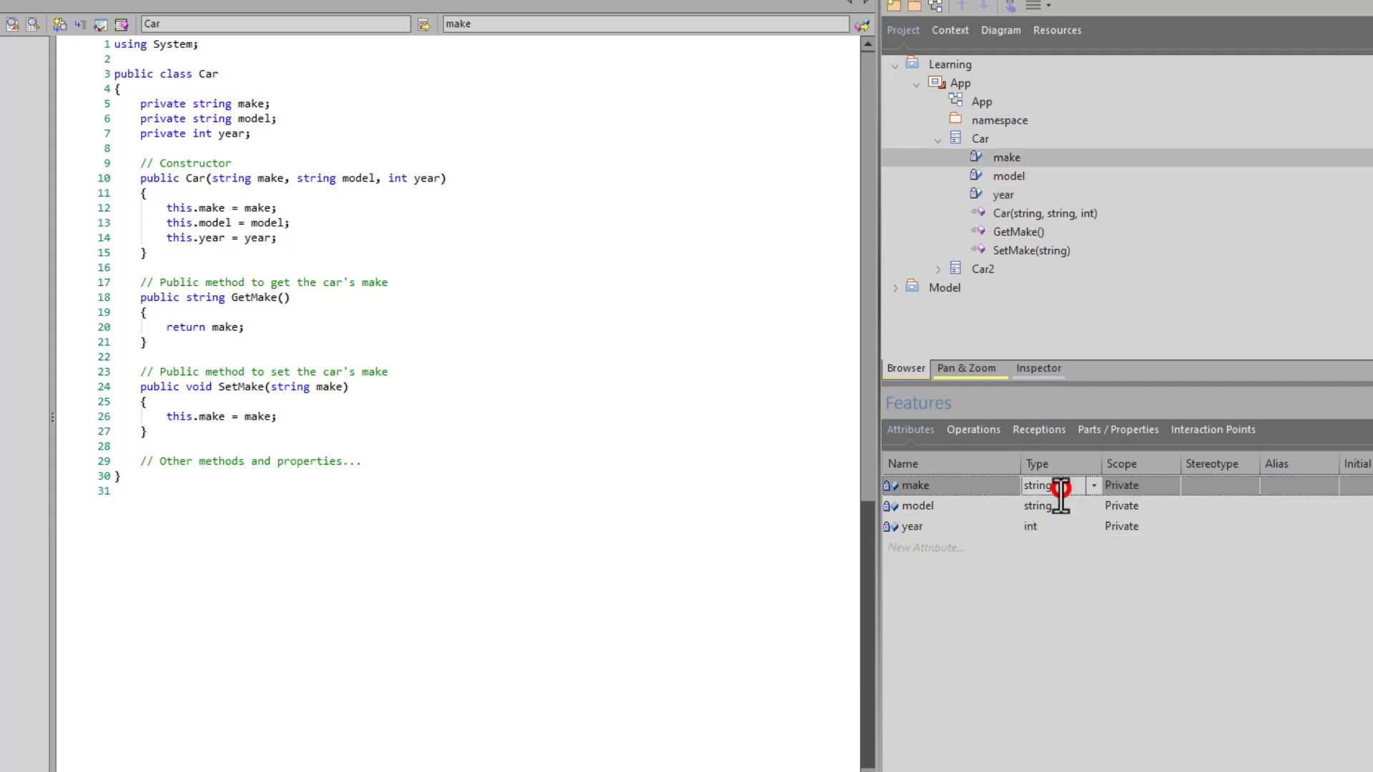
click(1056, 504)
click(1052, 526)
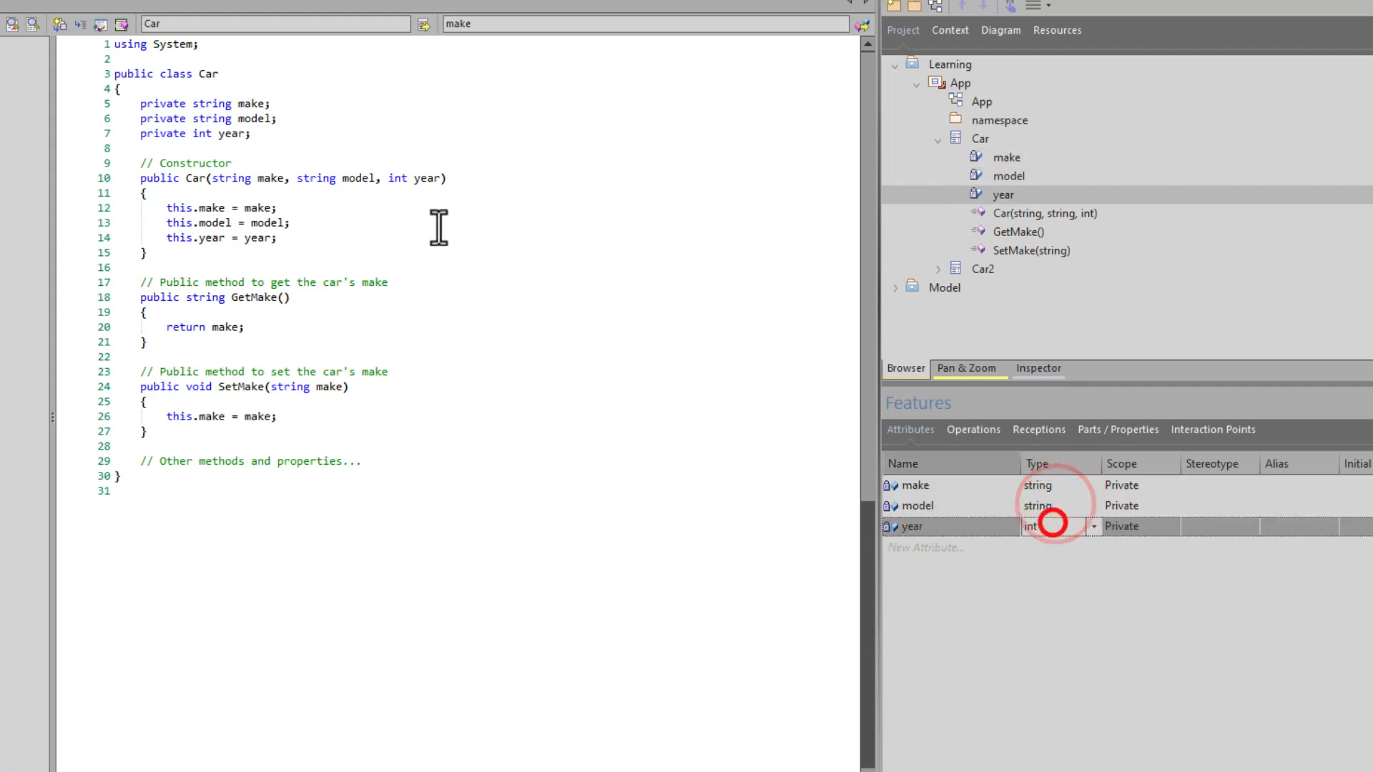
Examine the year field, the constructor and the GetMake and SetMake methods in Car.cs.
click(236, 133)
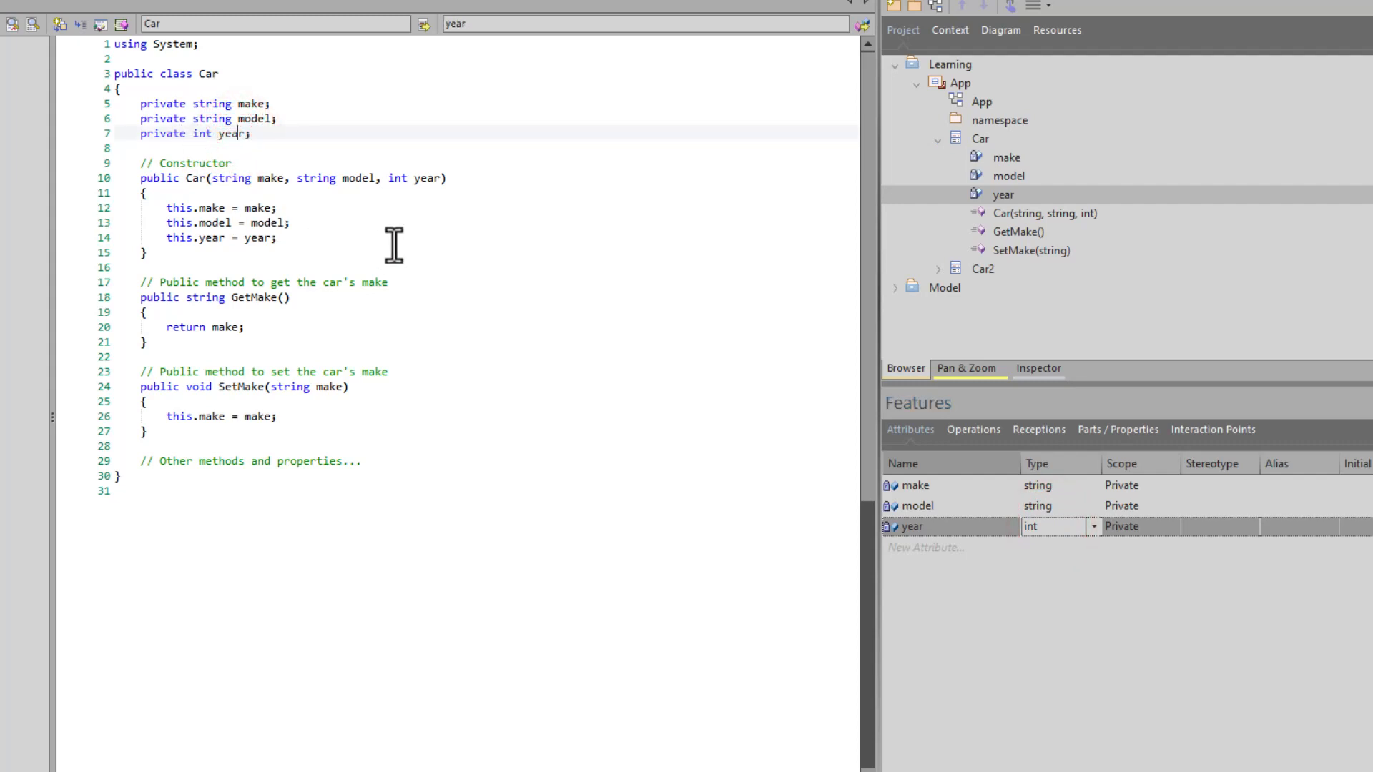
click(199, 178)
click(161, 178)
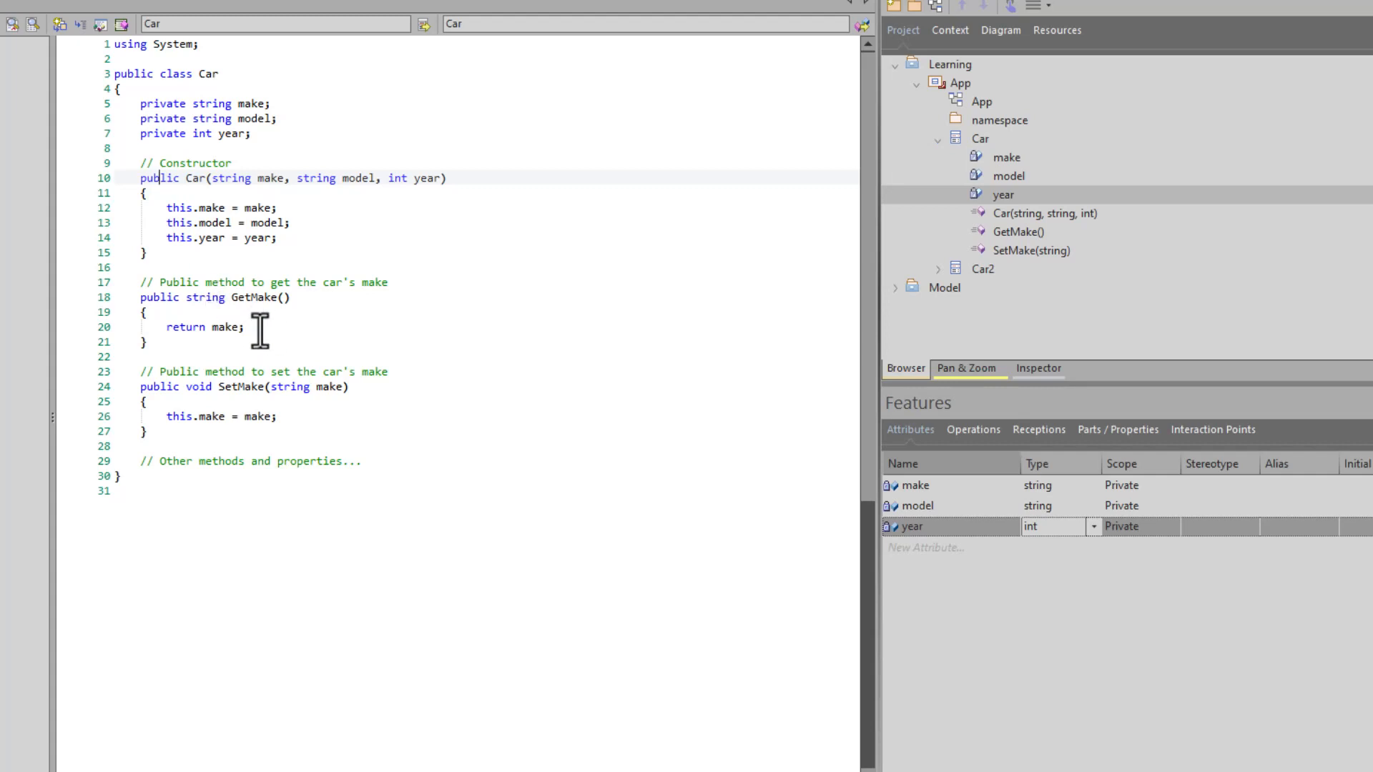
click(247, 299)
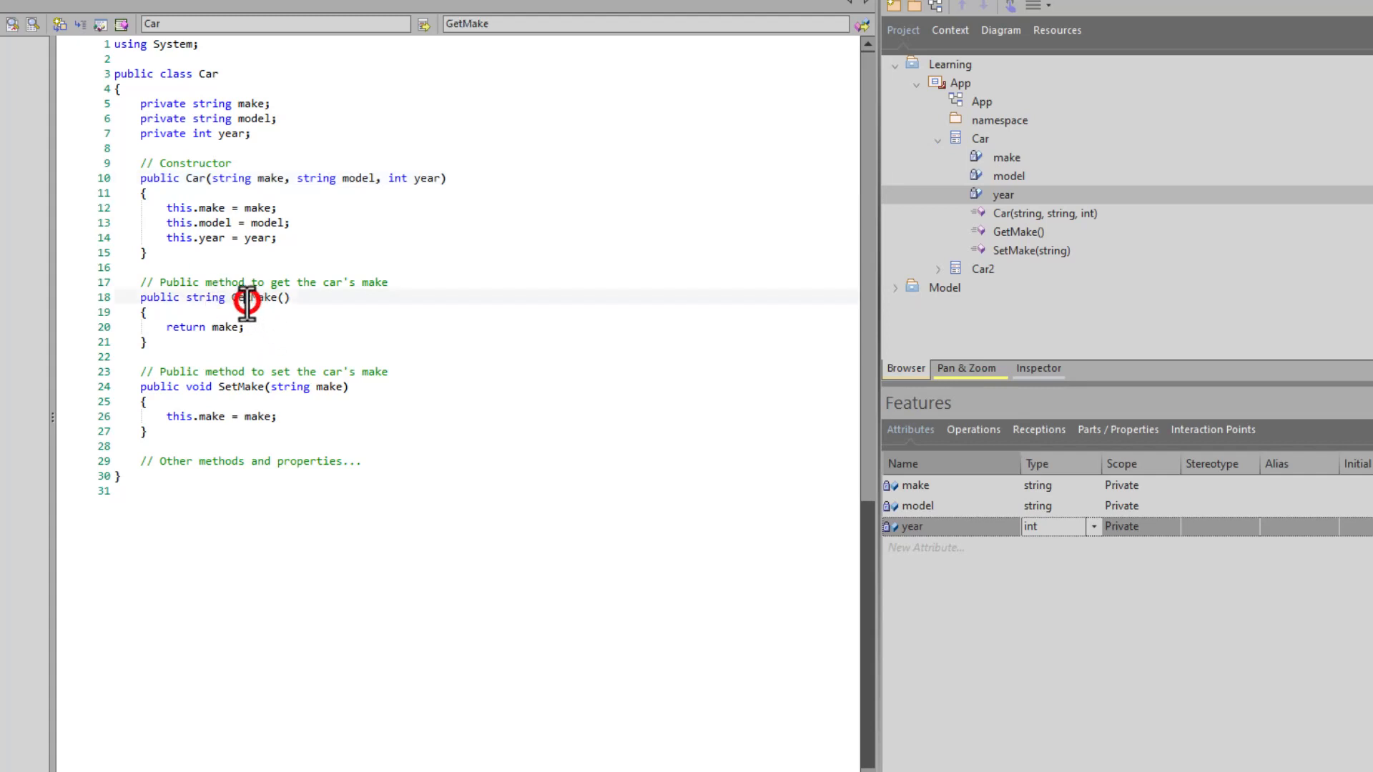
click(235, 395)
click(263, 298)
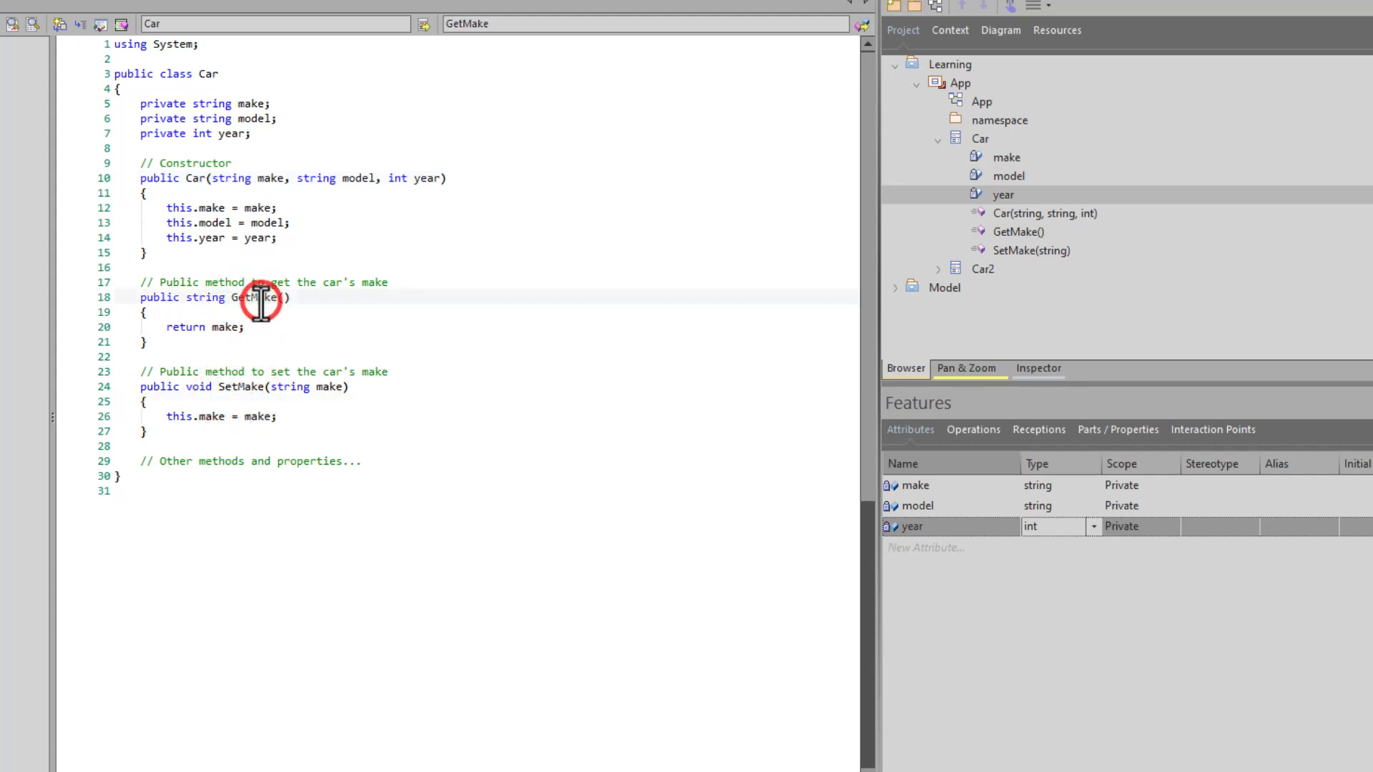
click(253, 416)
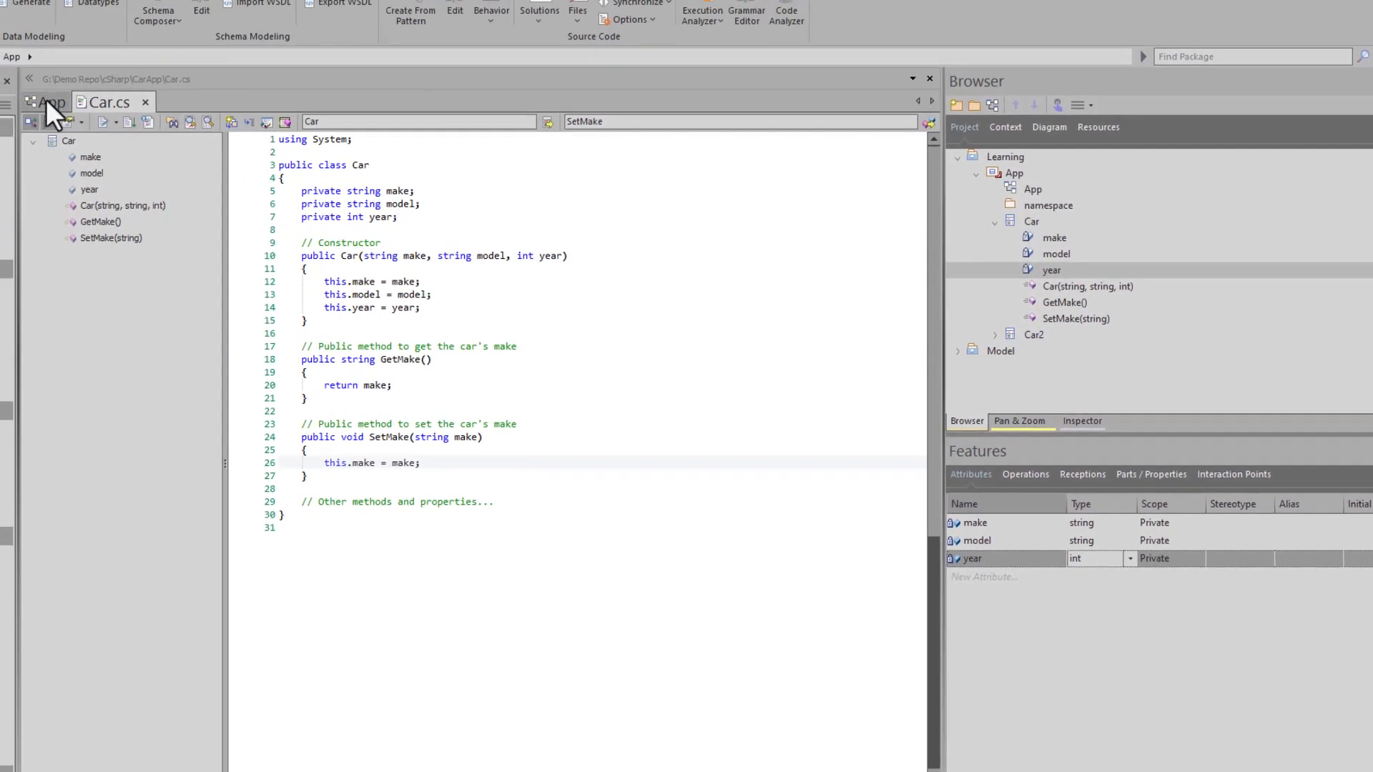
Return to the App diagram, open the Car2 class's source code and examine its public make, model and year properties and its constructor.
click(46, 101)
click(236, 166)
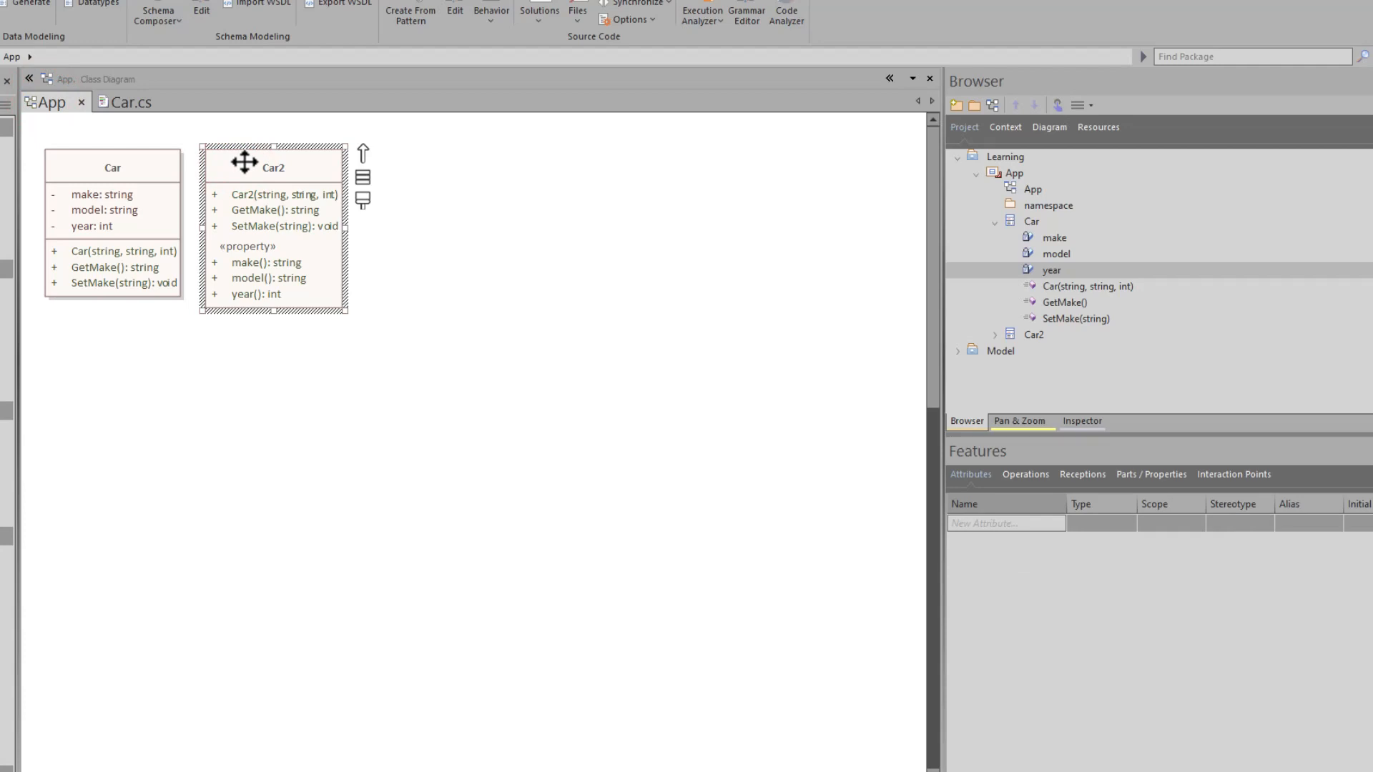
key(F12)
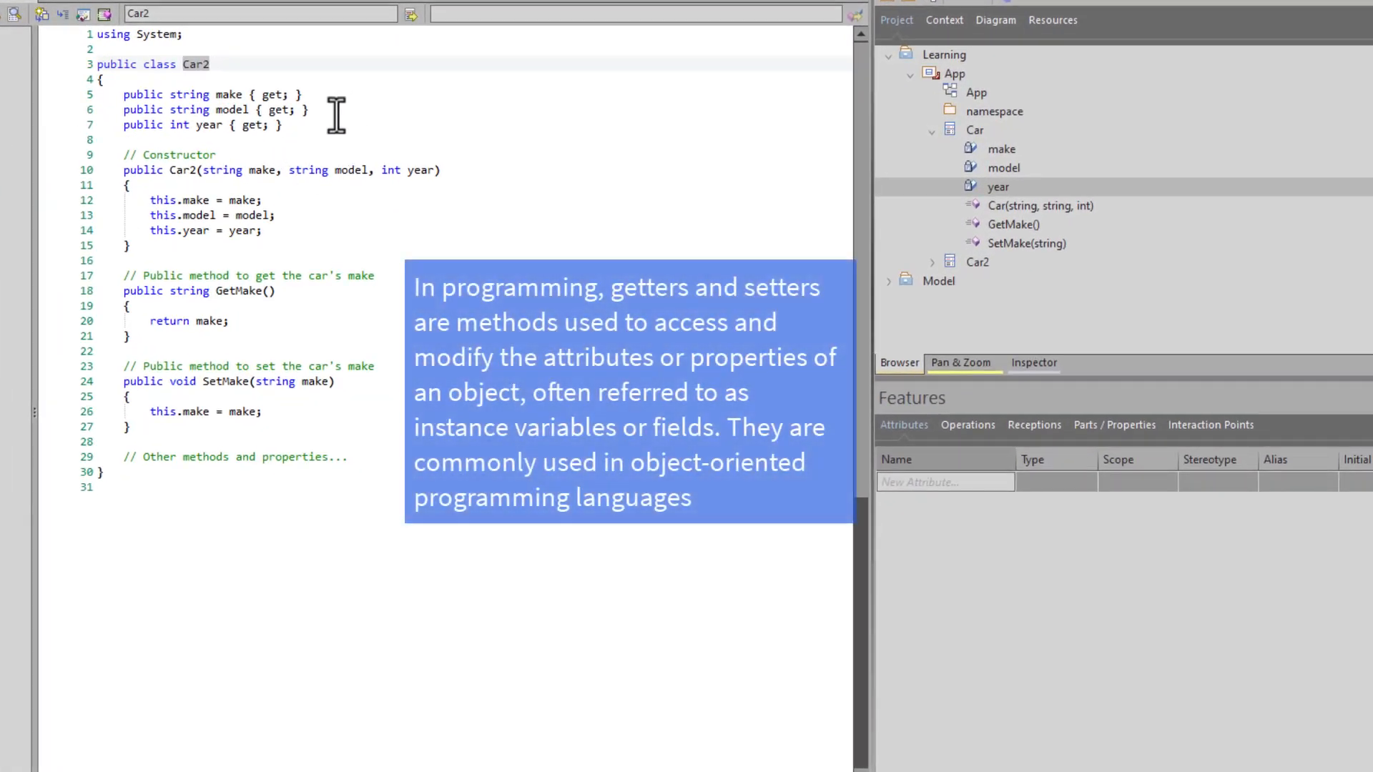
click(207, 108)
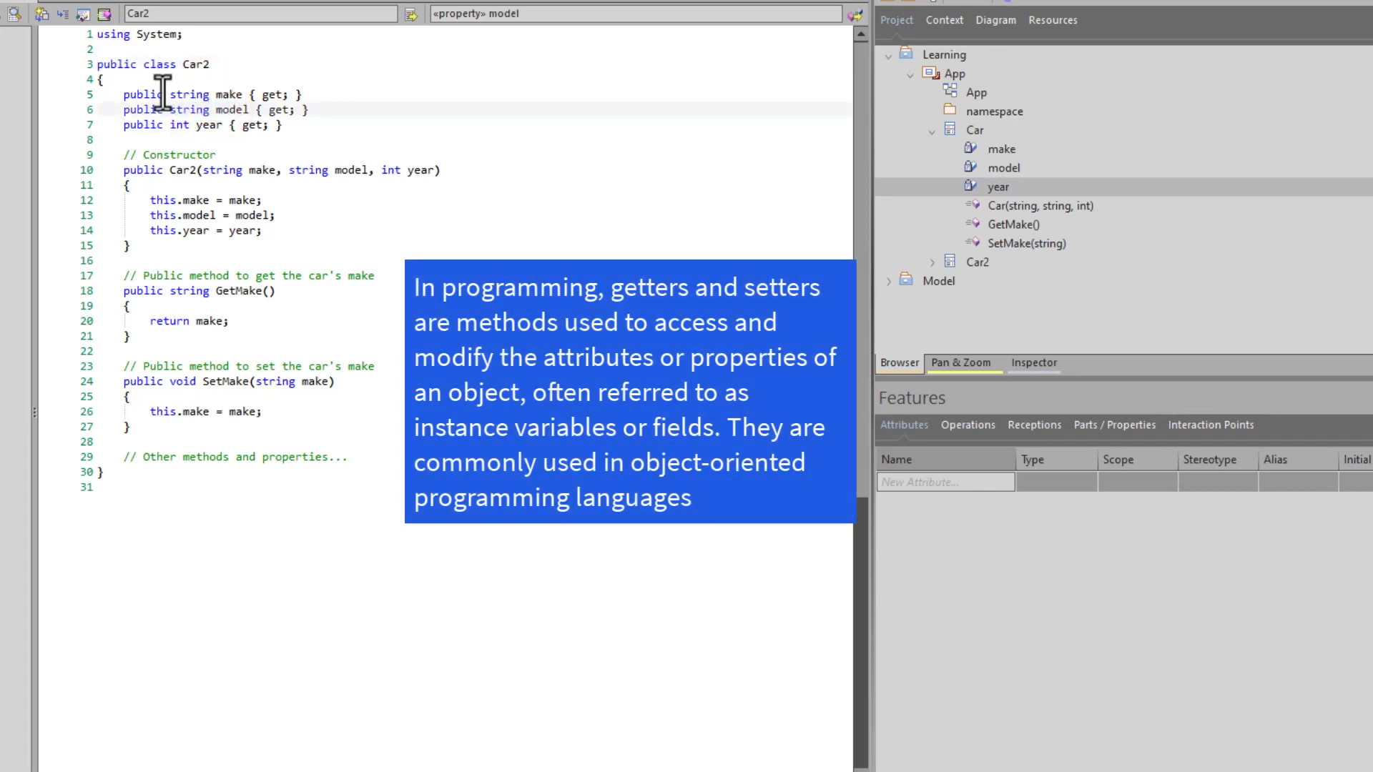
drag(135, 95, 256, 127)
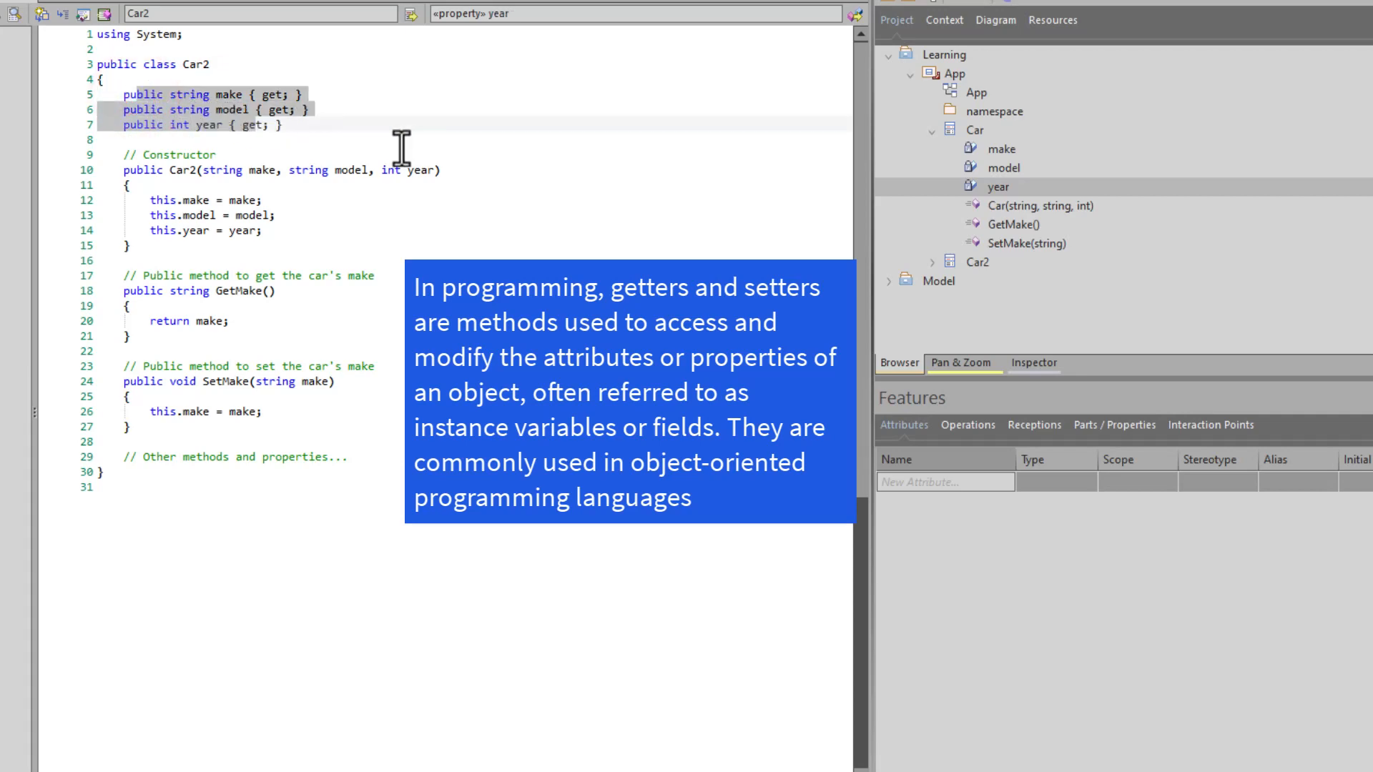
click(191, 182)
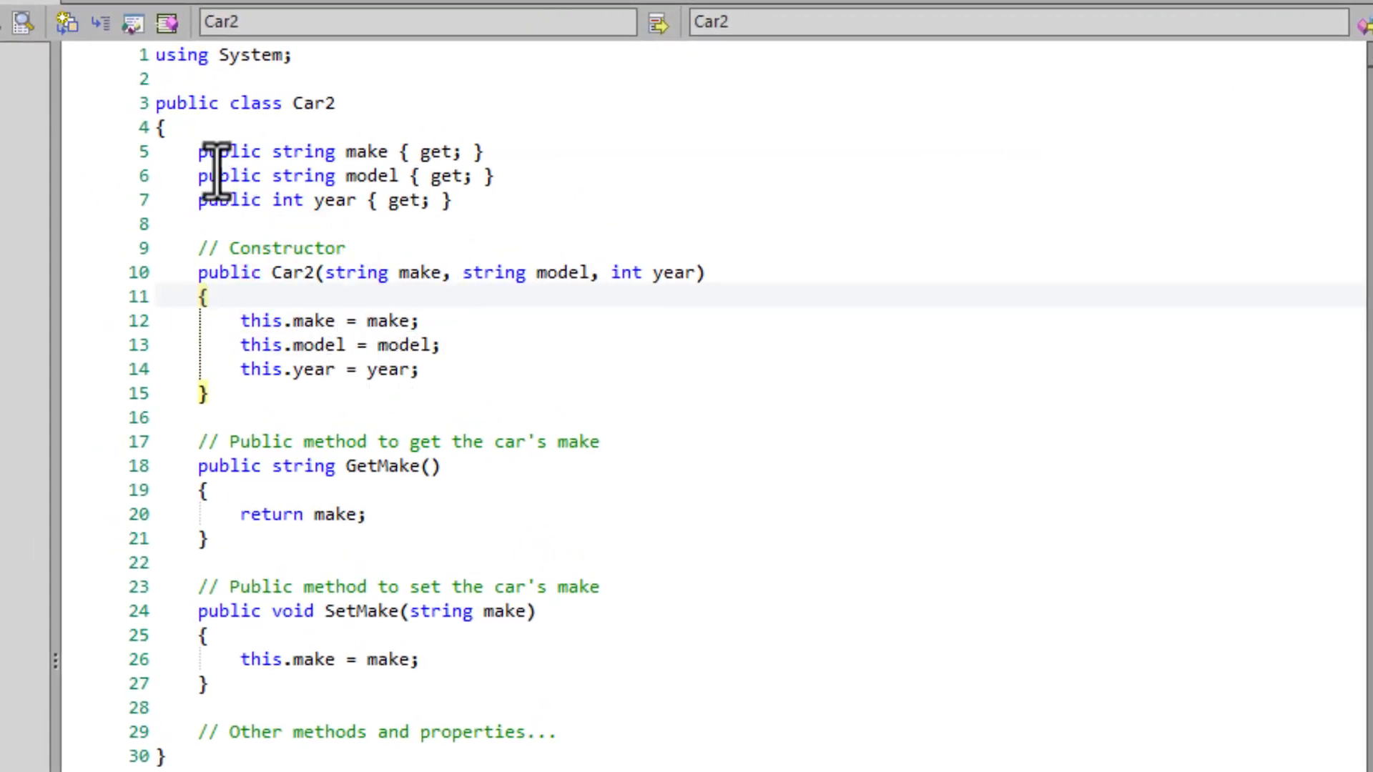
drag(201, 151, 341, 200)
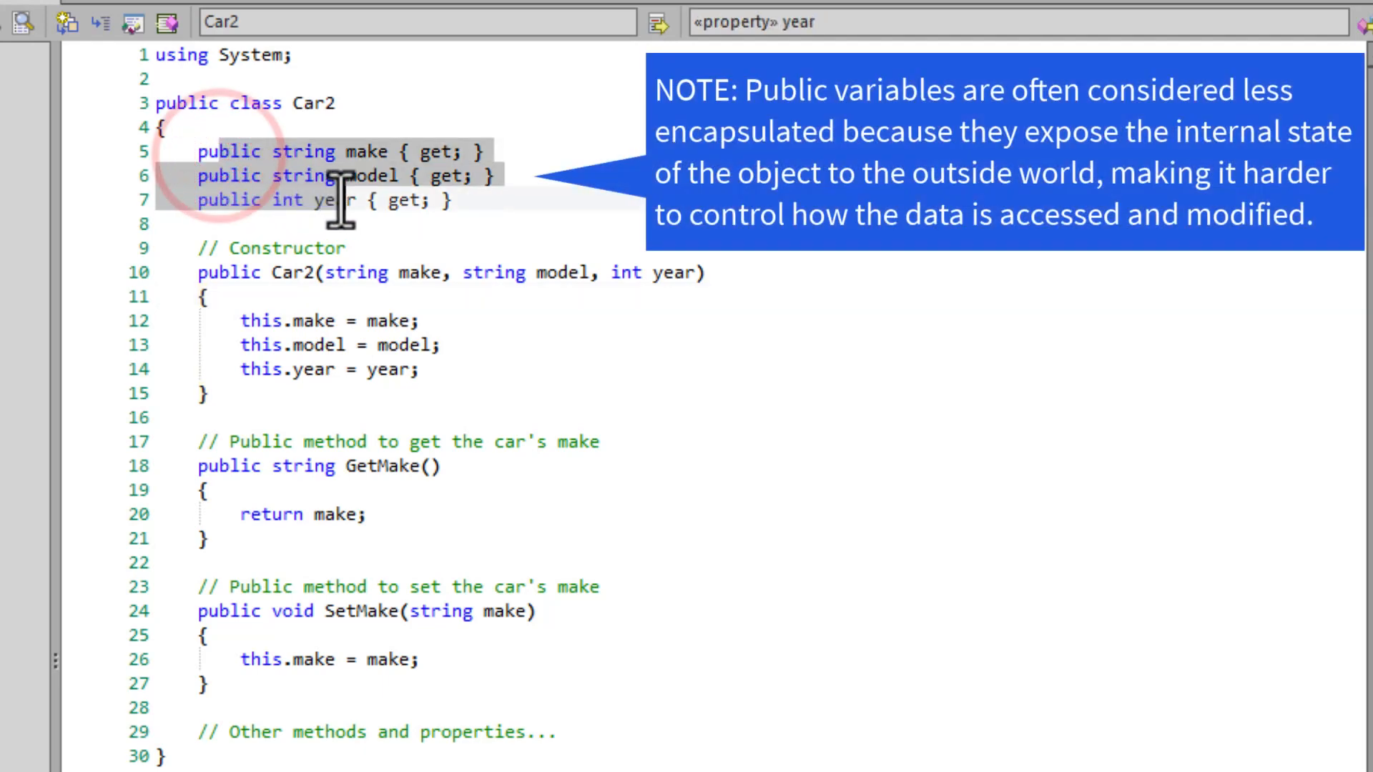
click(450, 174)
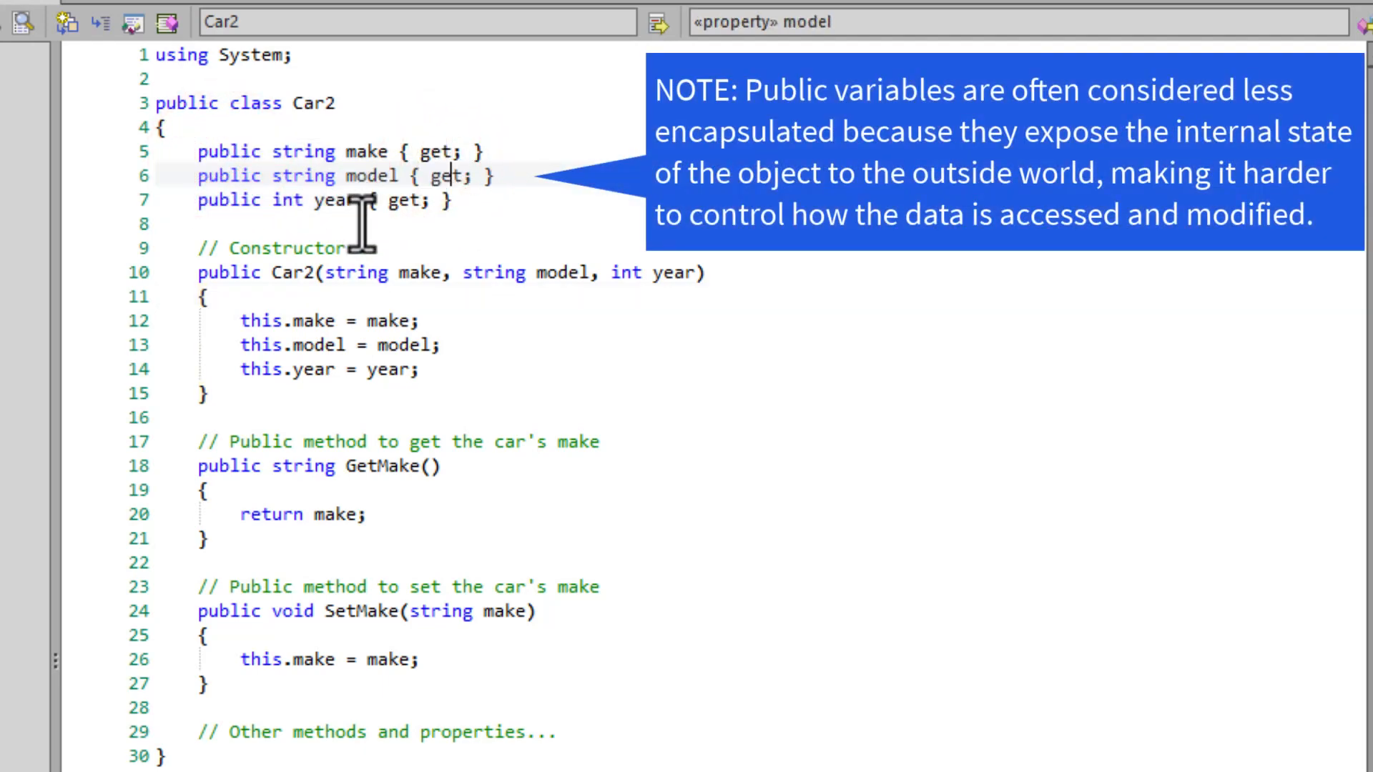
drag(262, 274, 664, 284)
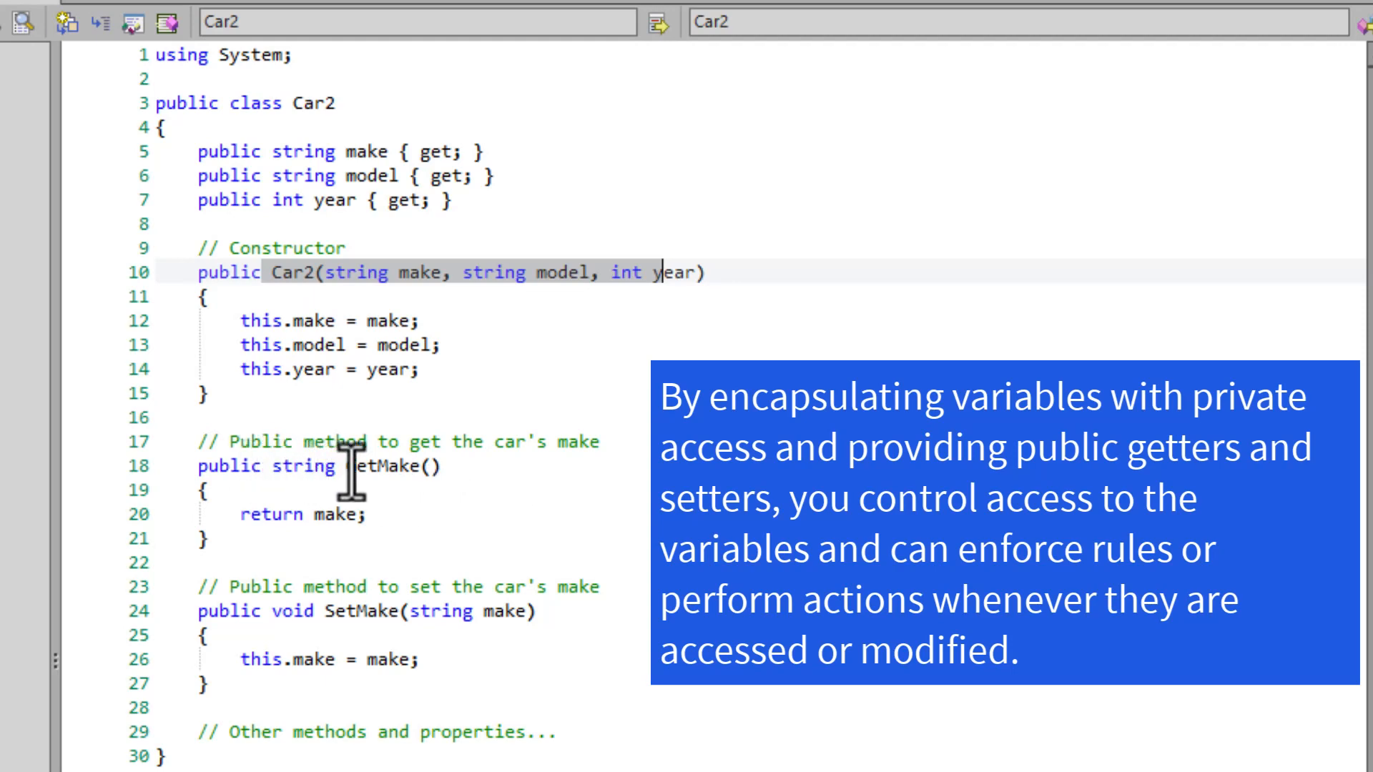
Examine the bodies of the GetMake and SetMake methods in Car2.cs.
drag(245, 514, 299, 517)
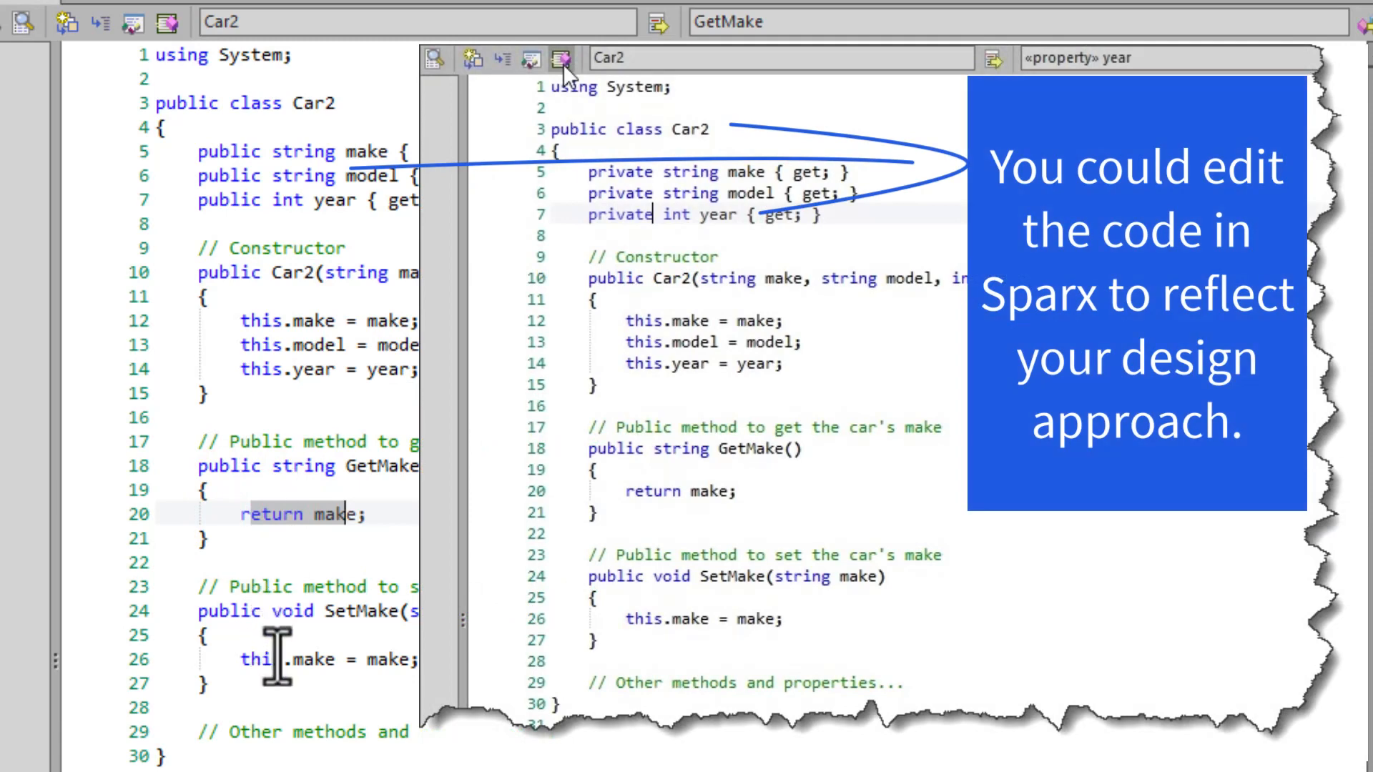
drag(260, 658, 291, 658)
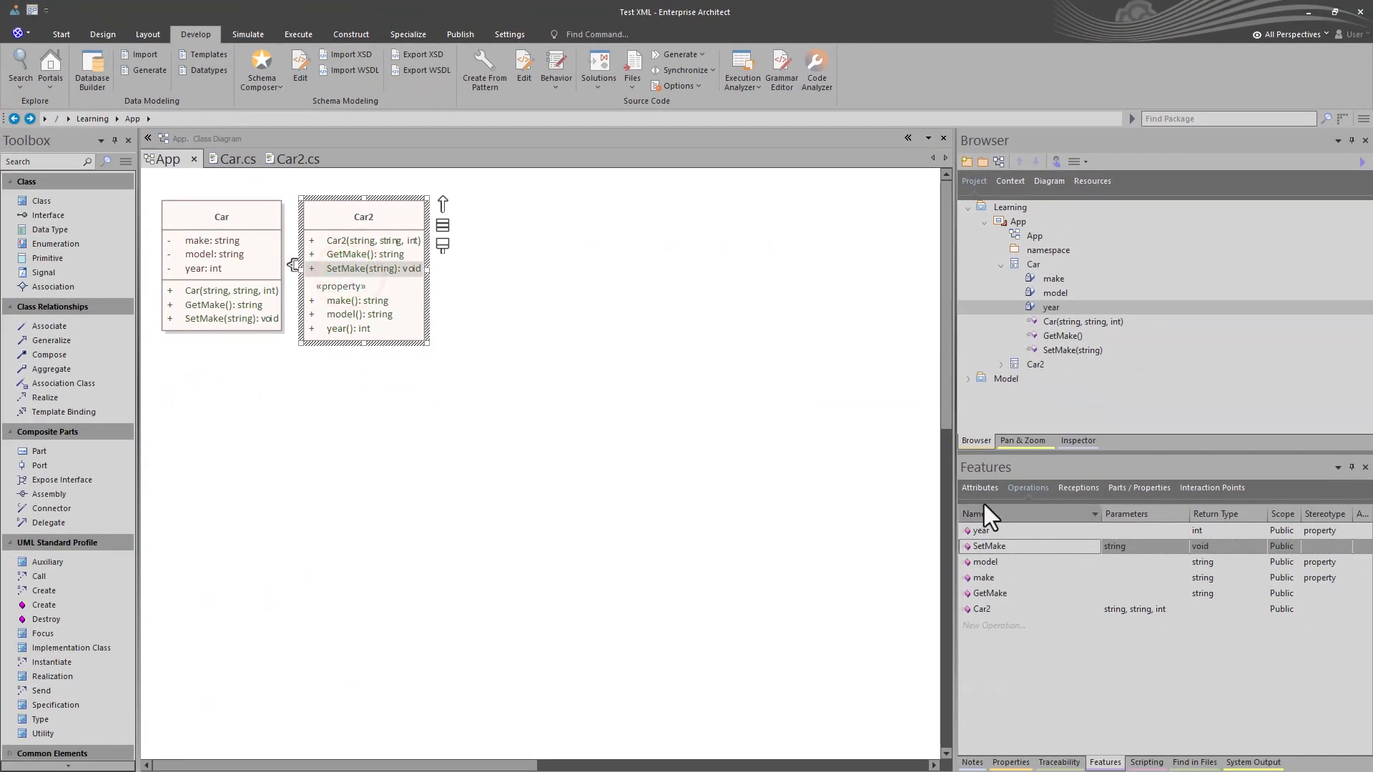
Check the Car2 class's attribute list and the stereotypes of its year, model and make operations, then clear the diagram selection.
click(980, 488)
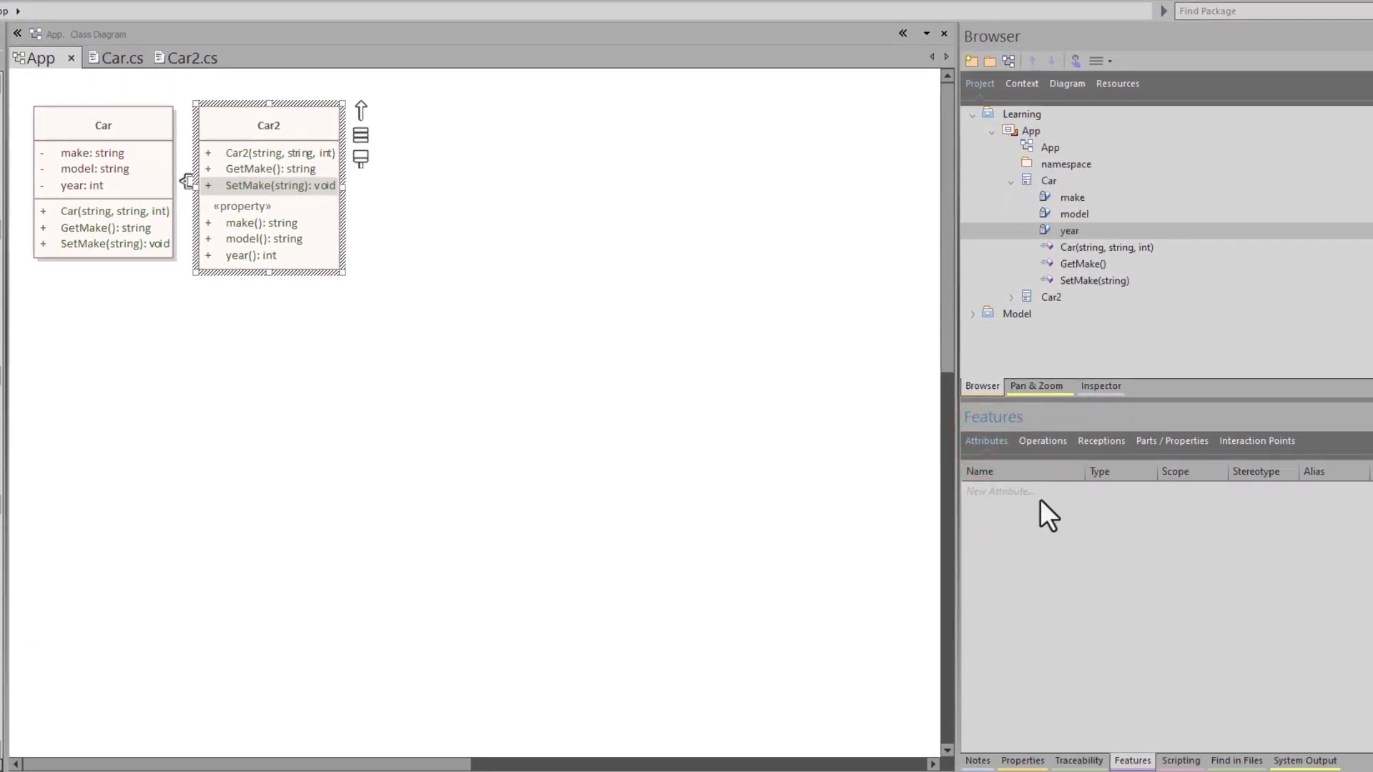
click(1054, 439)
click(1019, 489)
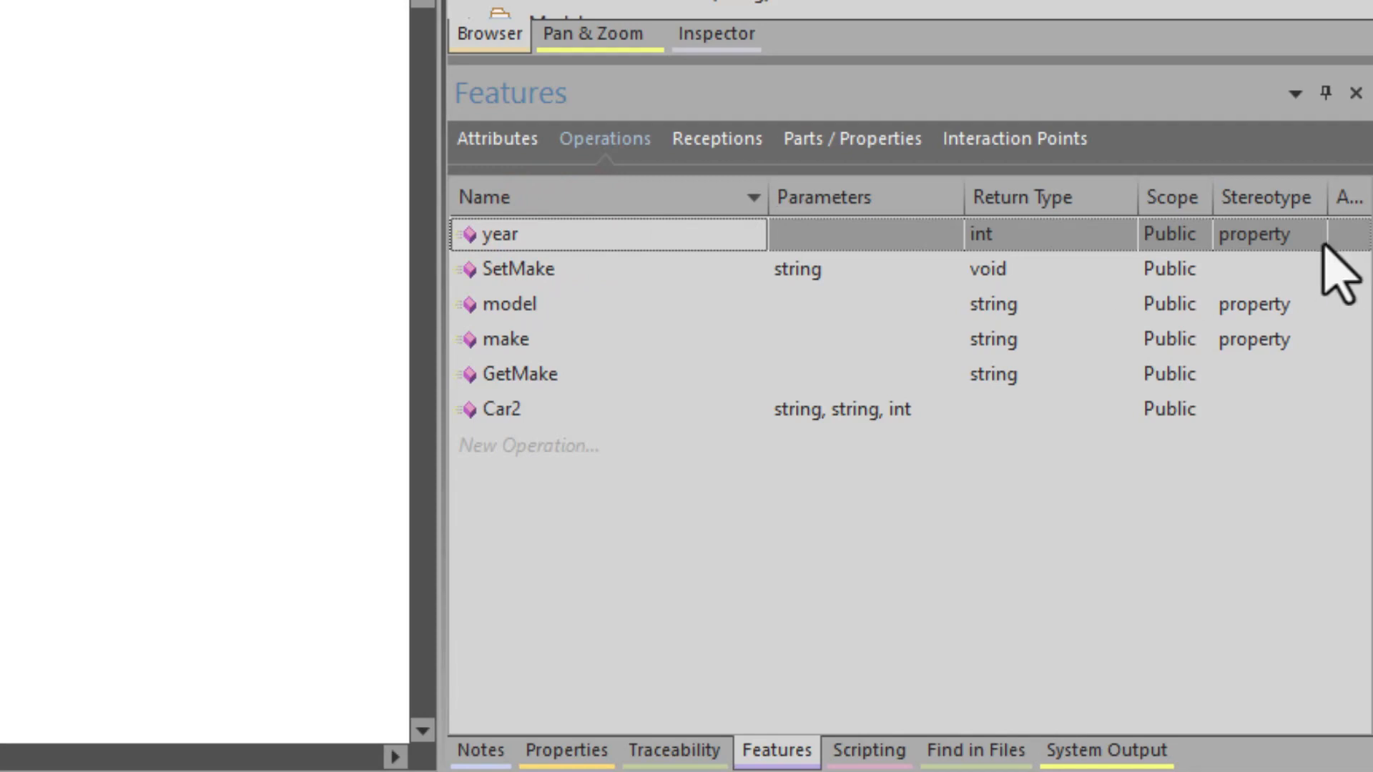
click(1270, 234)
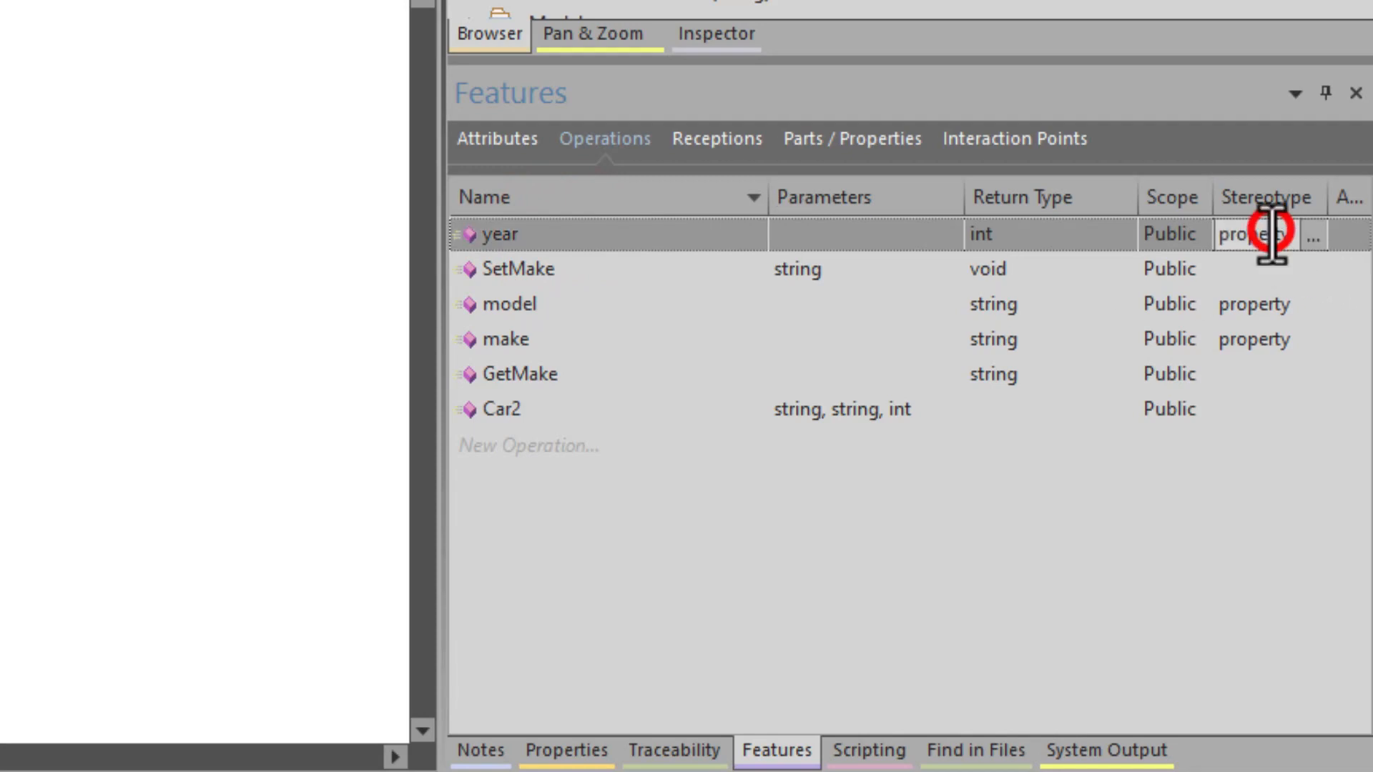
click(1273, 304)
click(1269, 339)
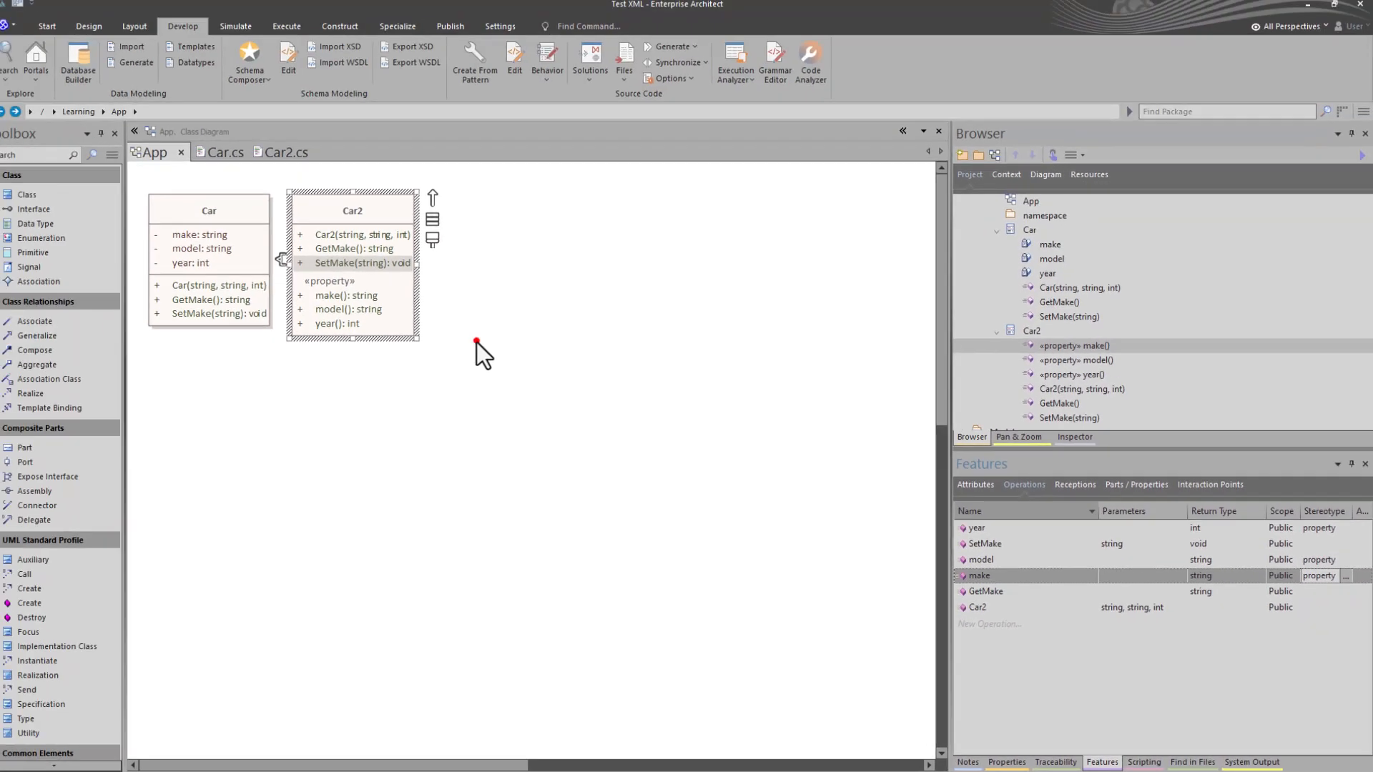
click(484, 344)
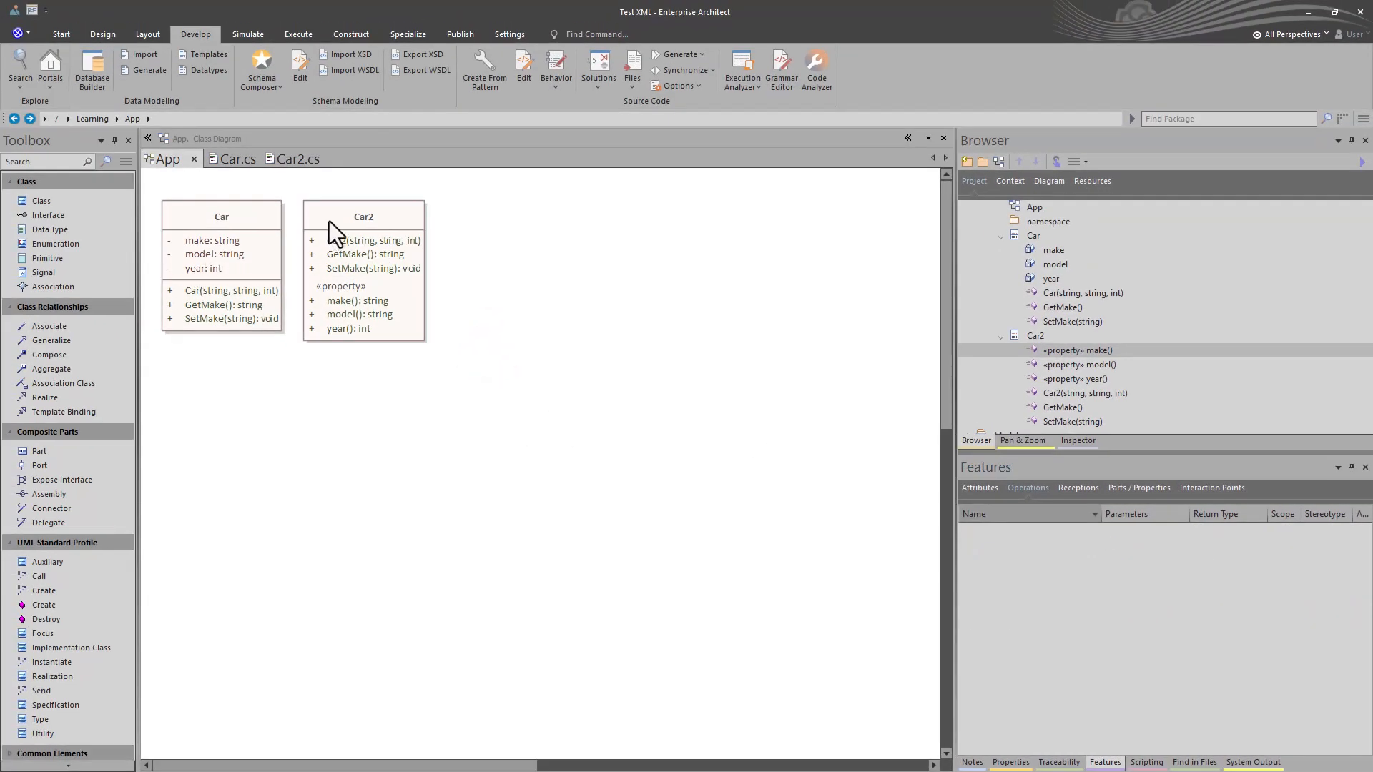
Compare the source code of Car.cs and Car2.cs by viewing the two files alternately.
click(284, 161)
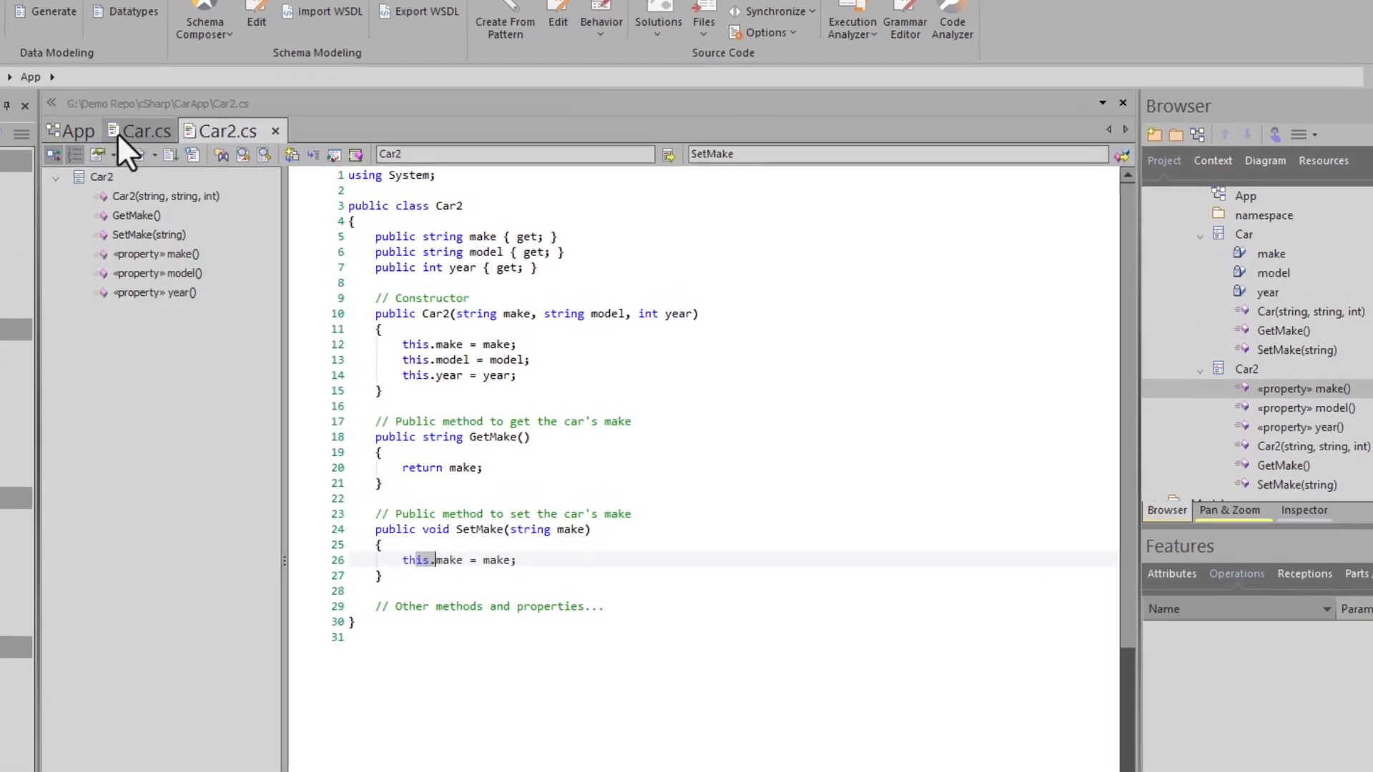
click(204, 156)
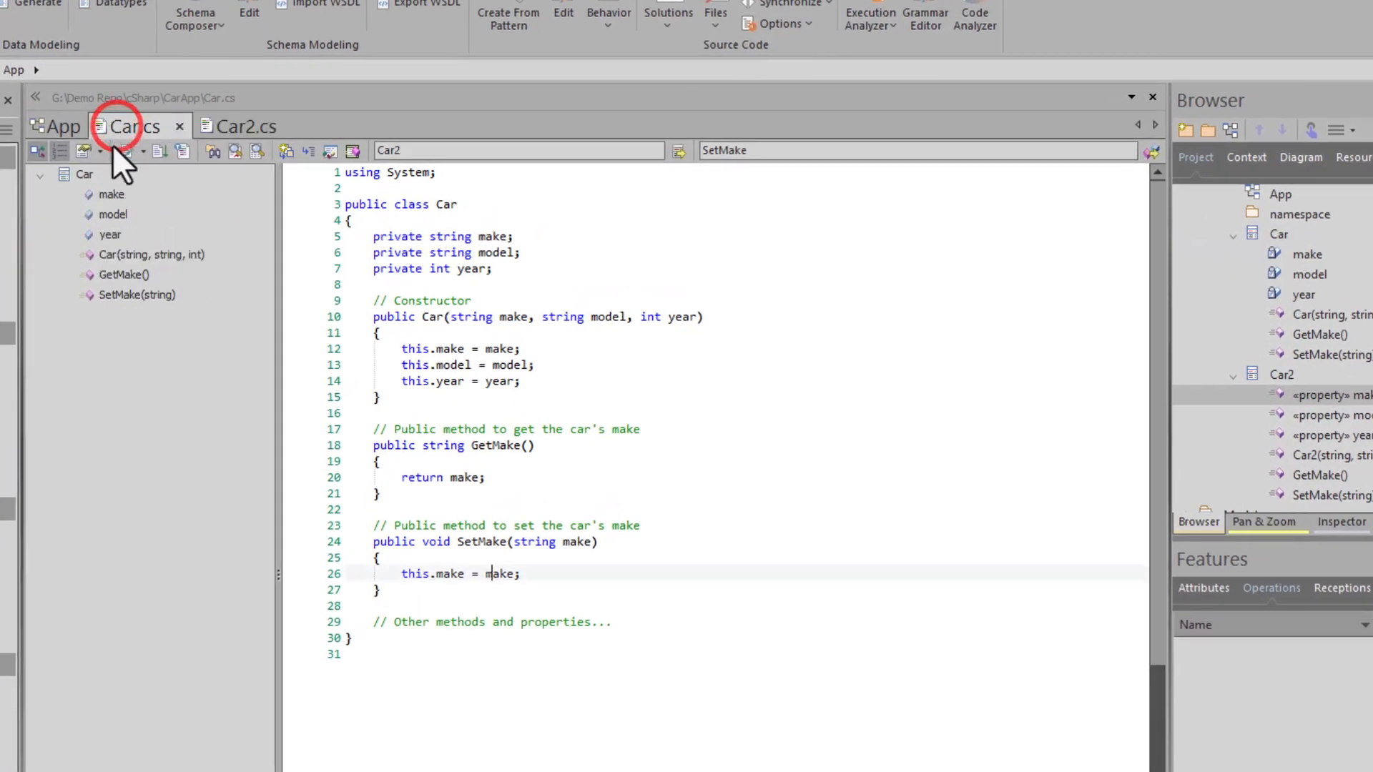
click(515, 672)
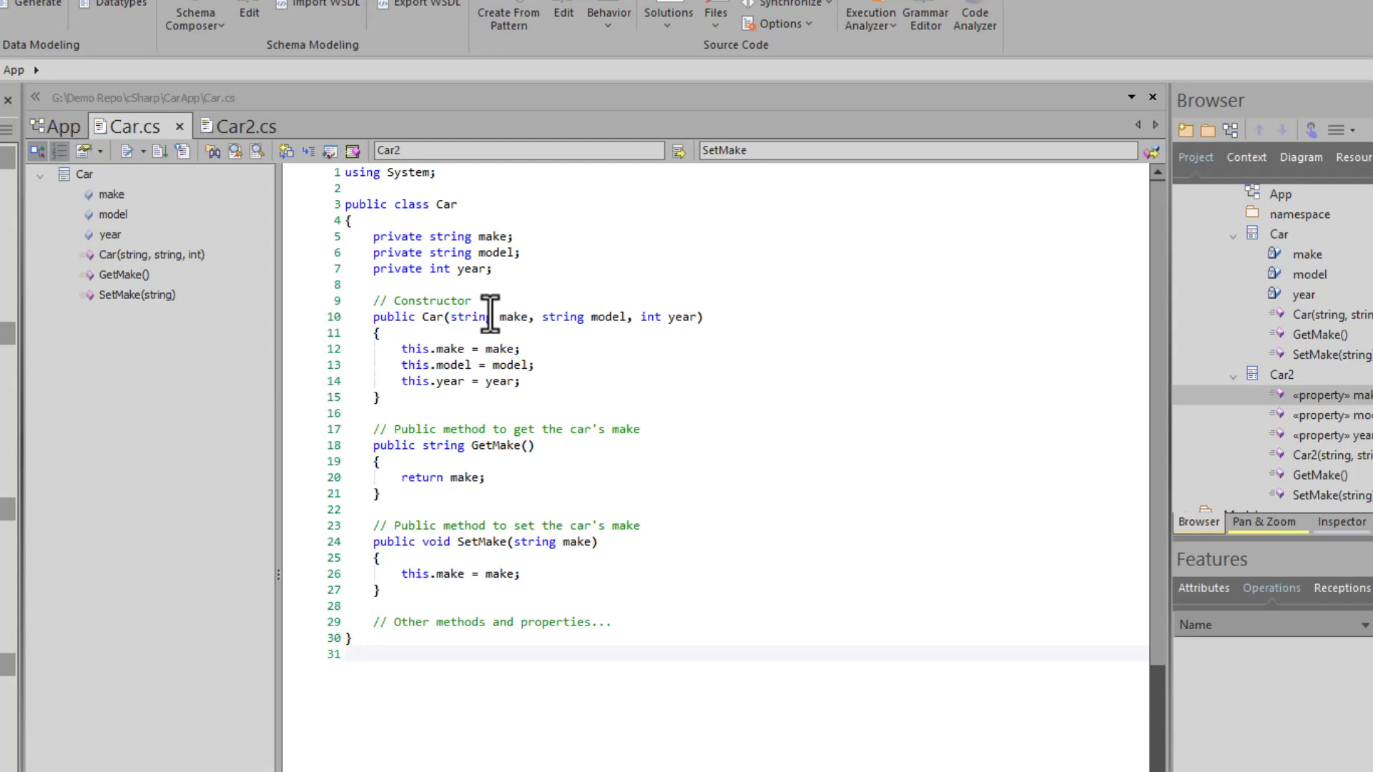
click(232, 127)
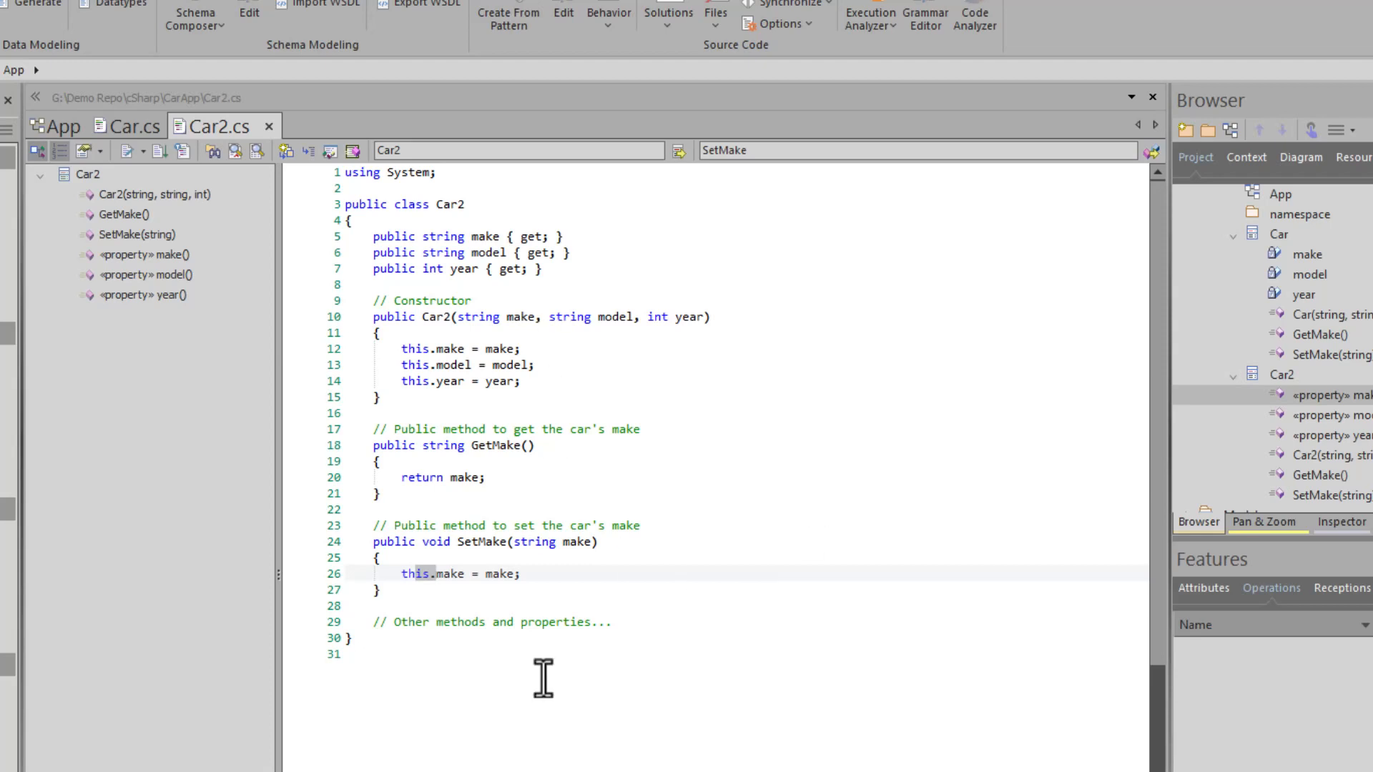
click(135, 127)
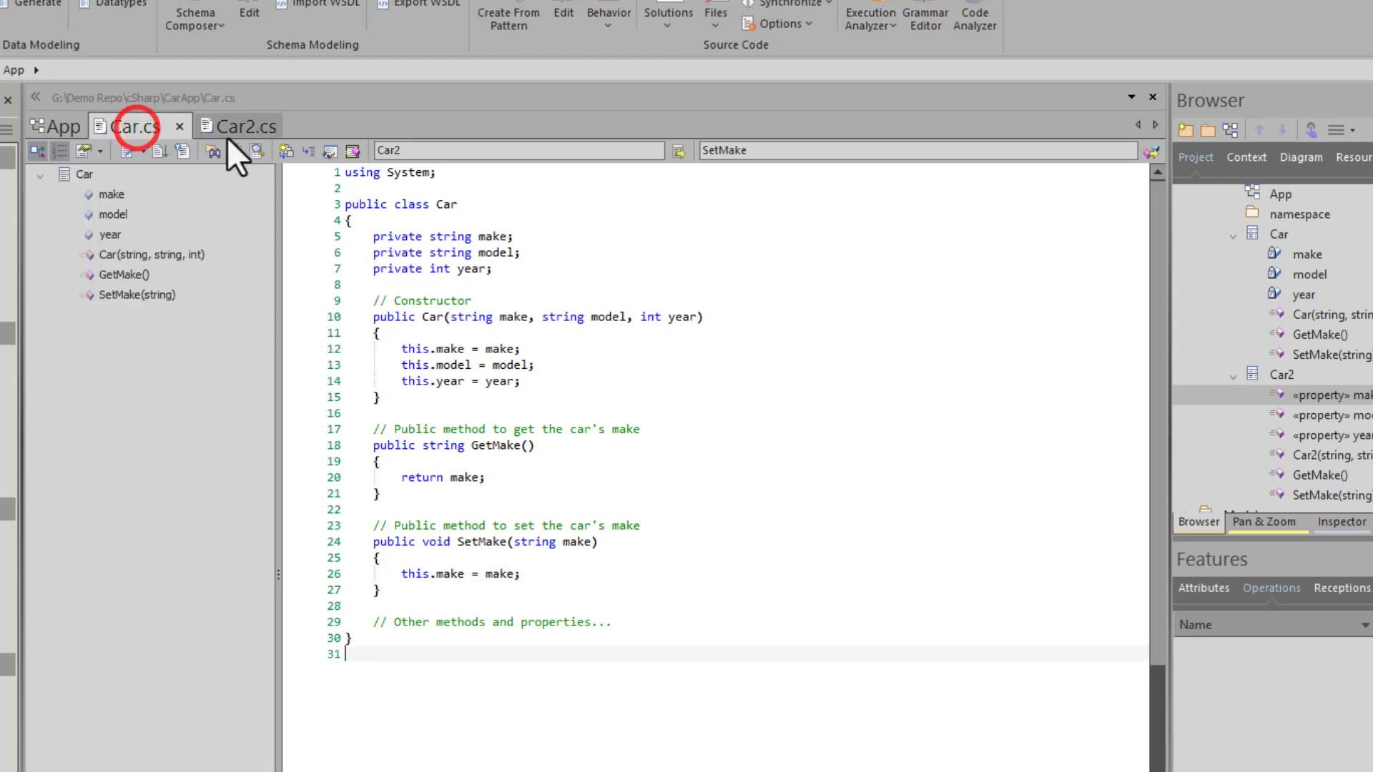
click(224, 126)
Return to the App diagram, collapse the Car and Car2 classes in the project tree and select the App package.
click(67, 122)
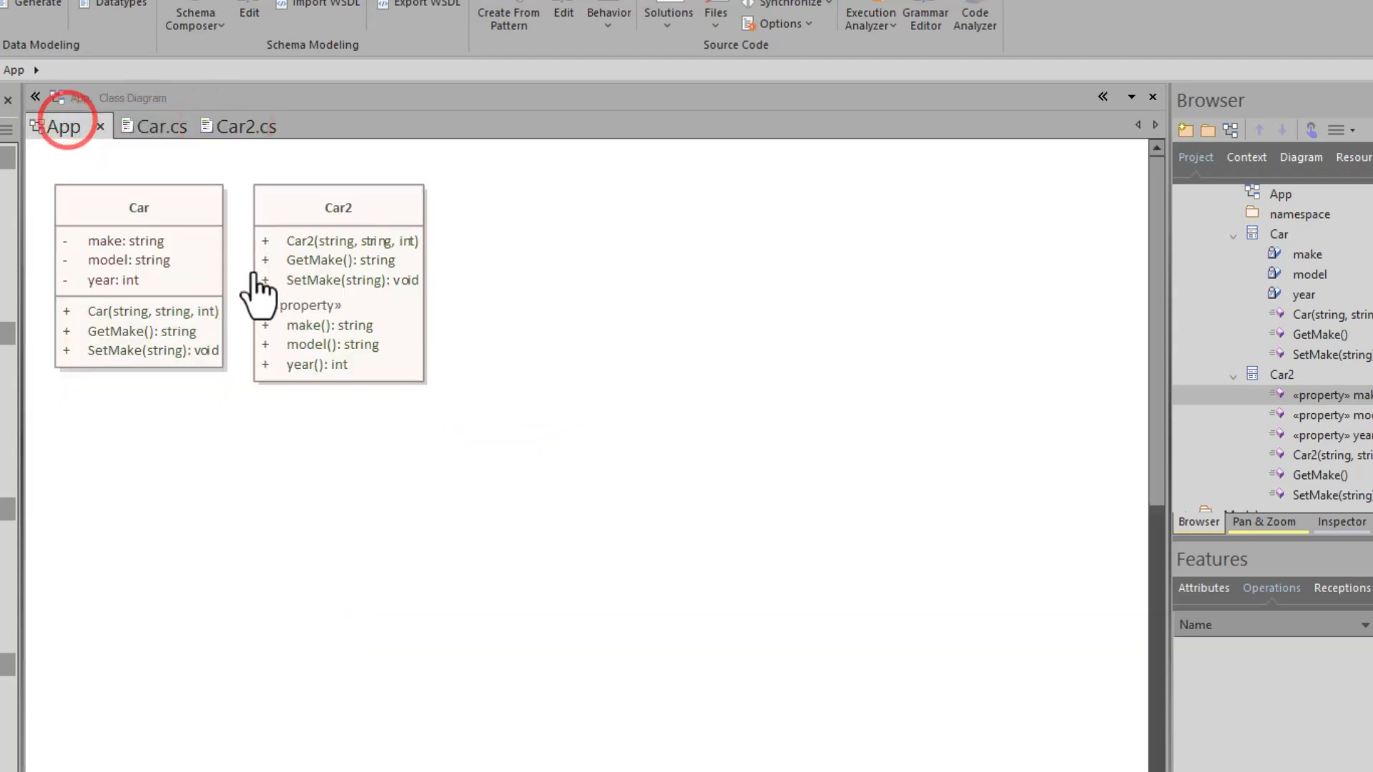
scroll(1253, 278, up, 1)
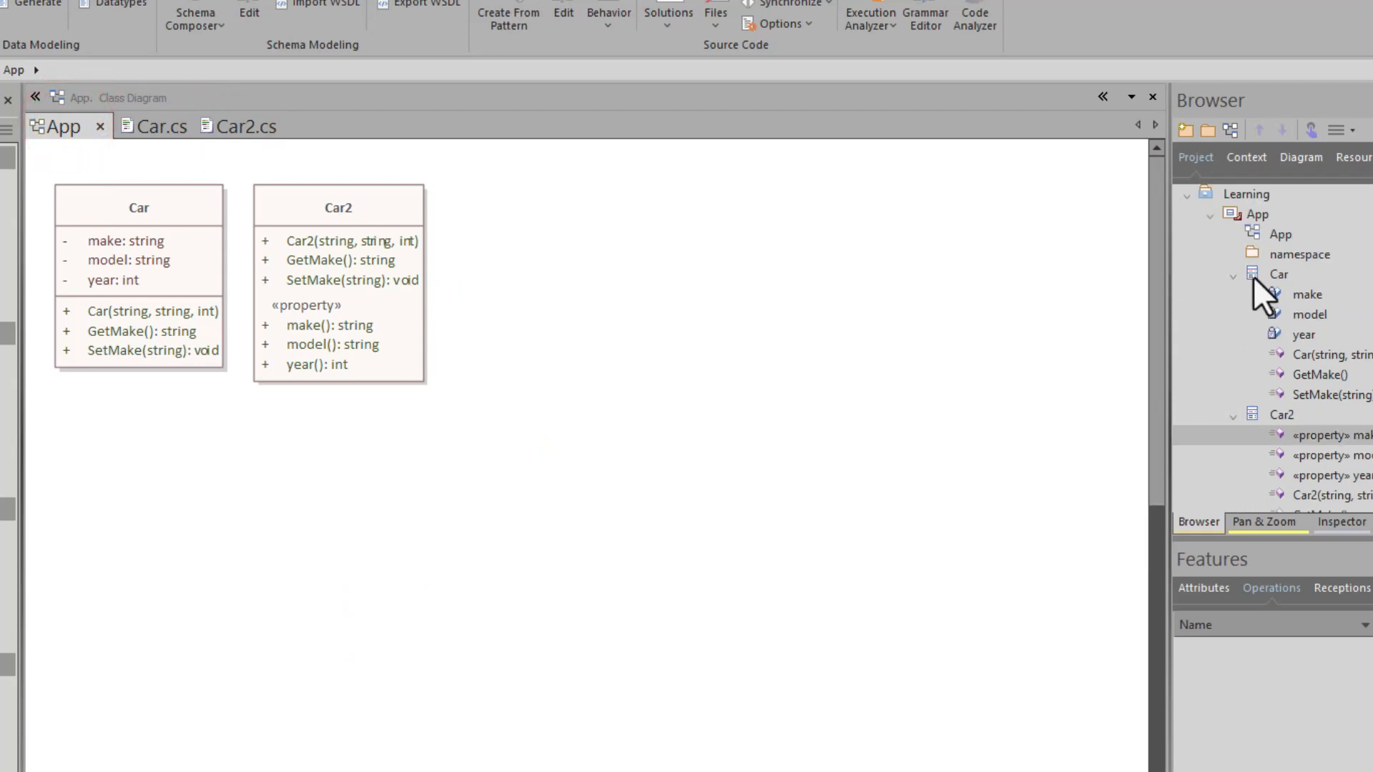
click(1234, 279)
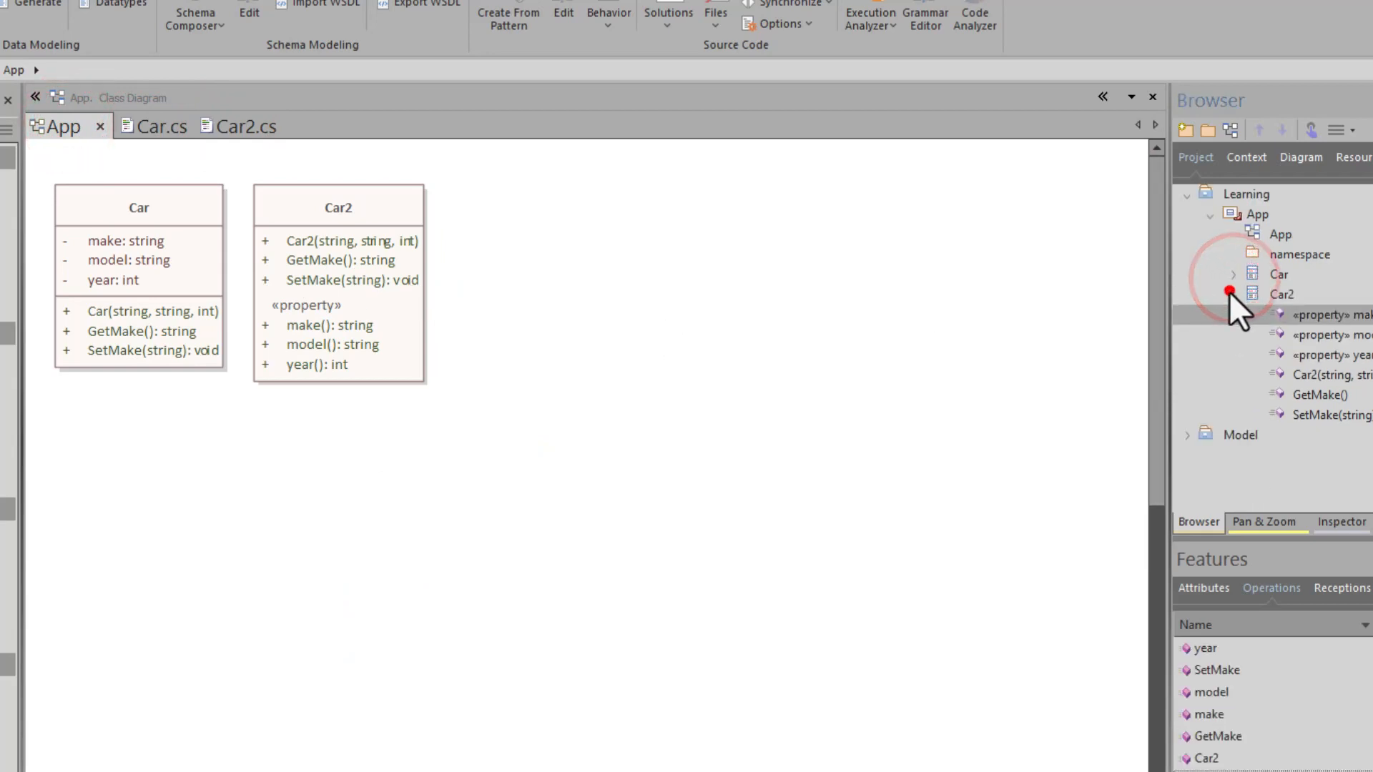
click(1232, 292)
click(1256, 214)
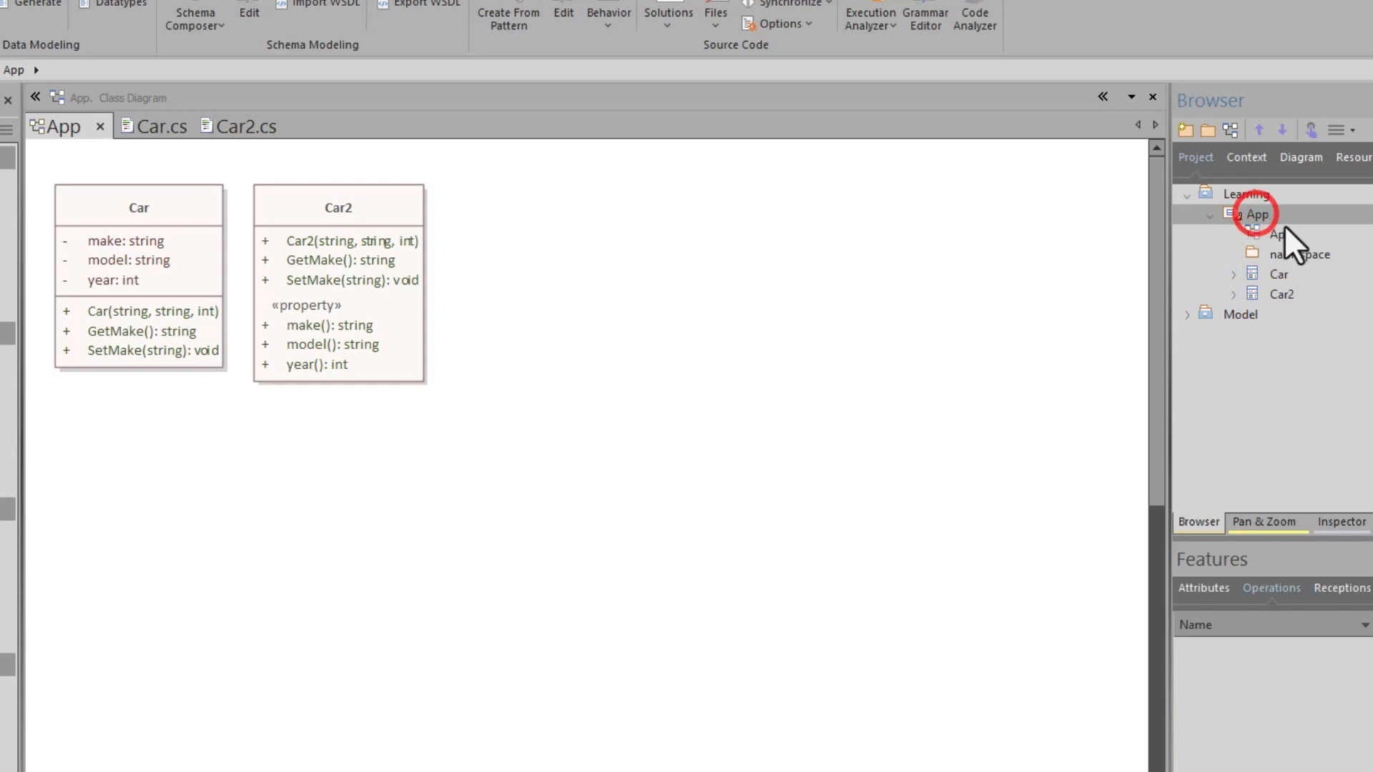